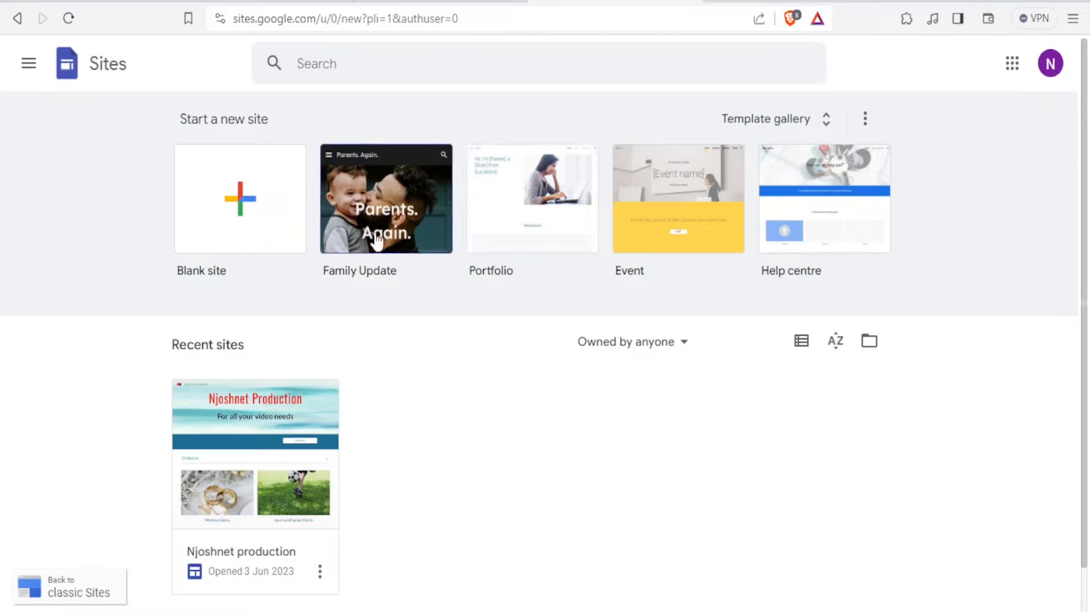
Create a blank site with the header title 'NjoshNet Pro' and show its page list
left_click(255, 198)
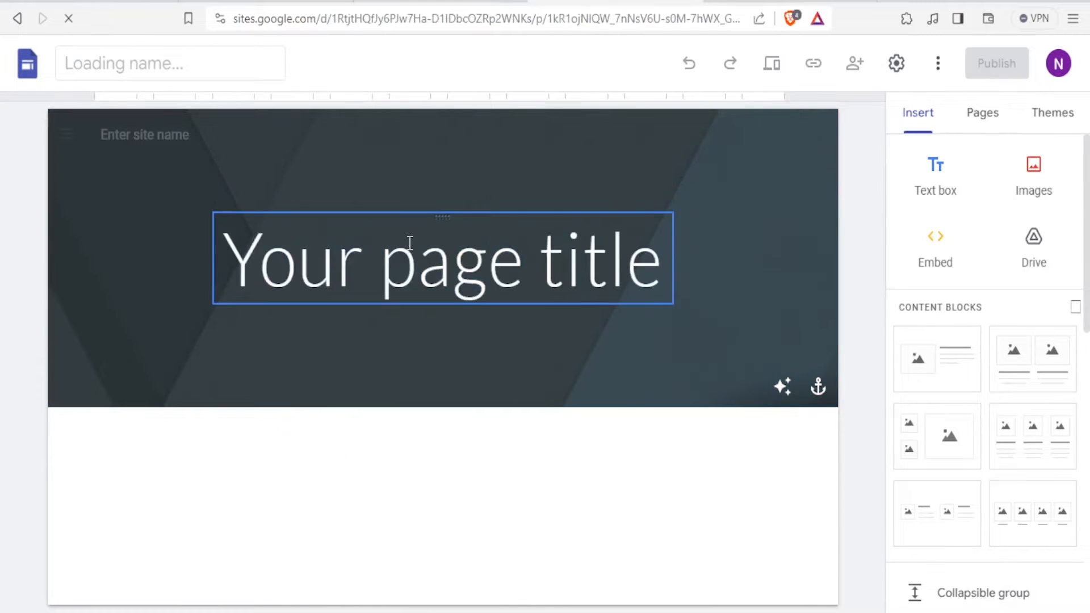
left_click(425, 224)
type("Njosh")
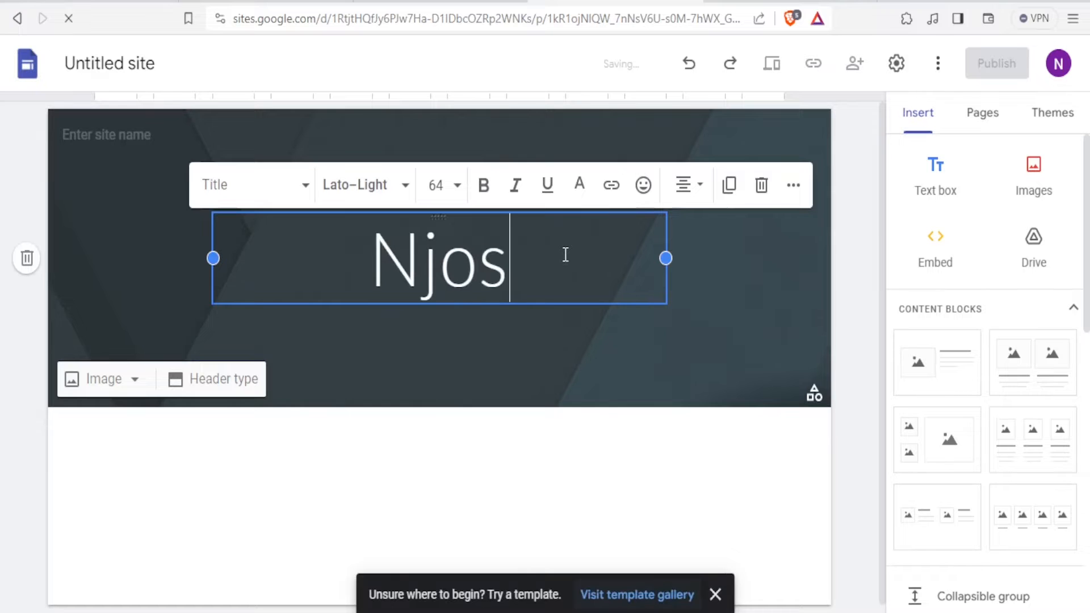
type("Net")
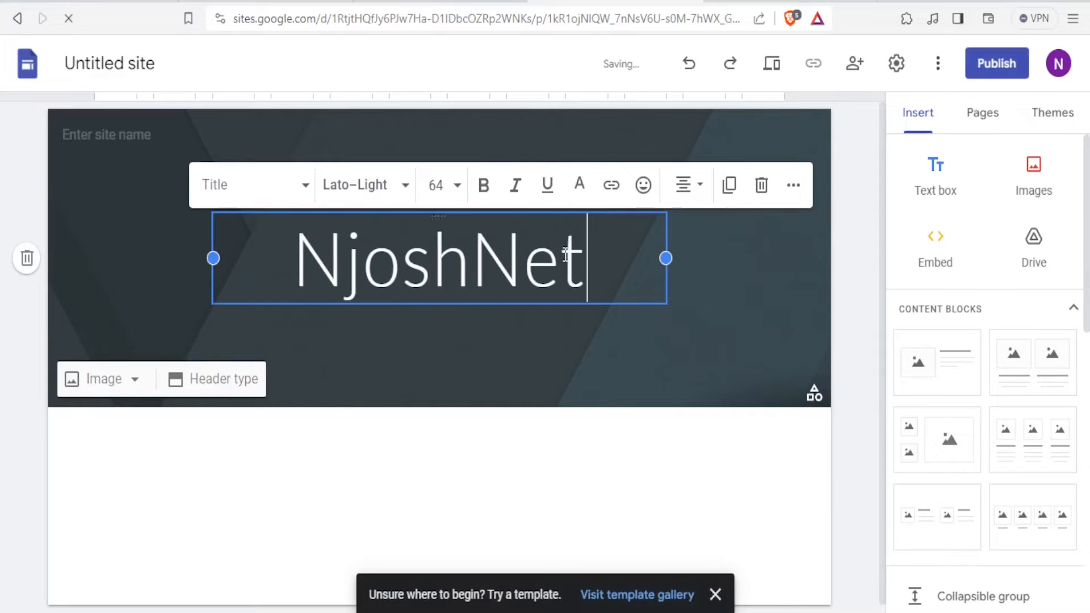
type(" Pro")
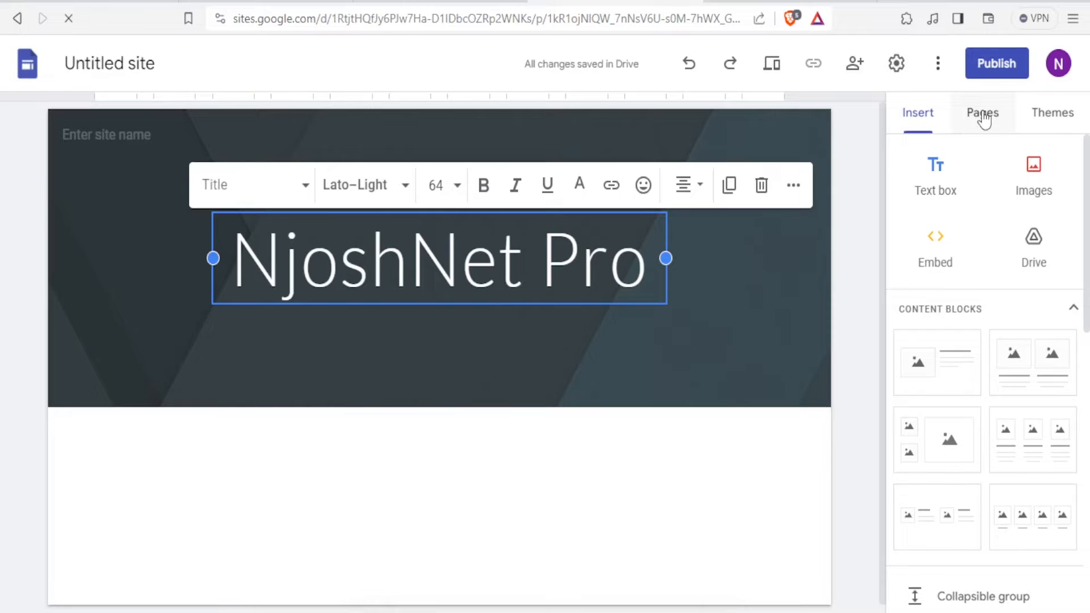
left_click(983, 118)
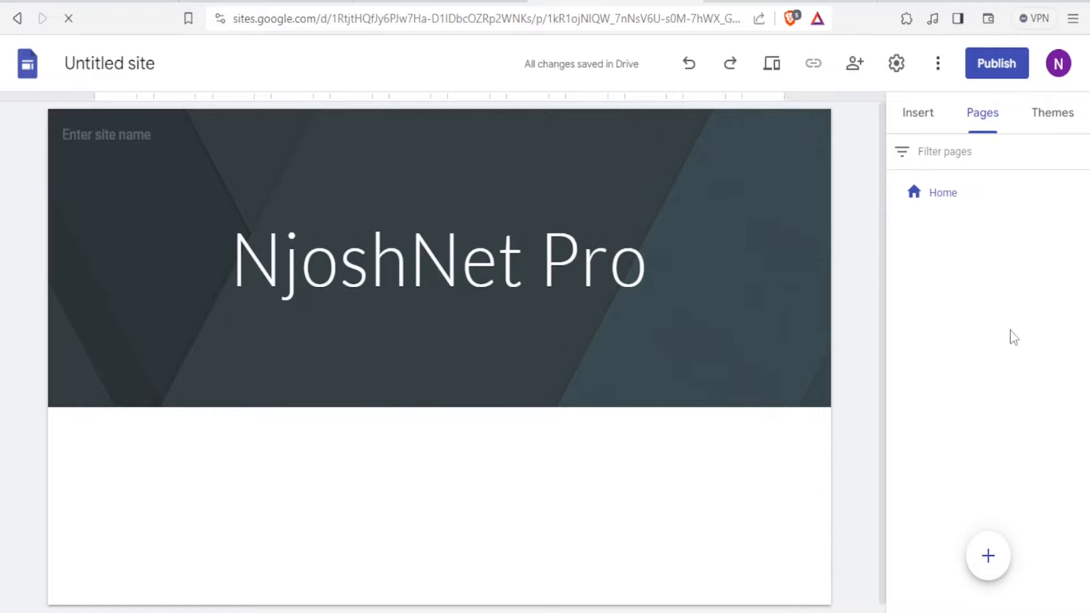
Add a new page named 'Registration' to the site
mouse_move(988, 553)
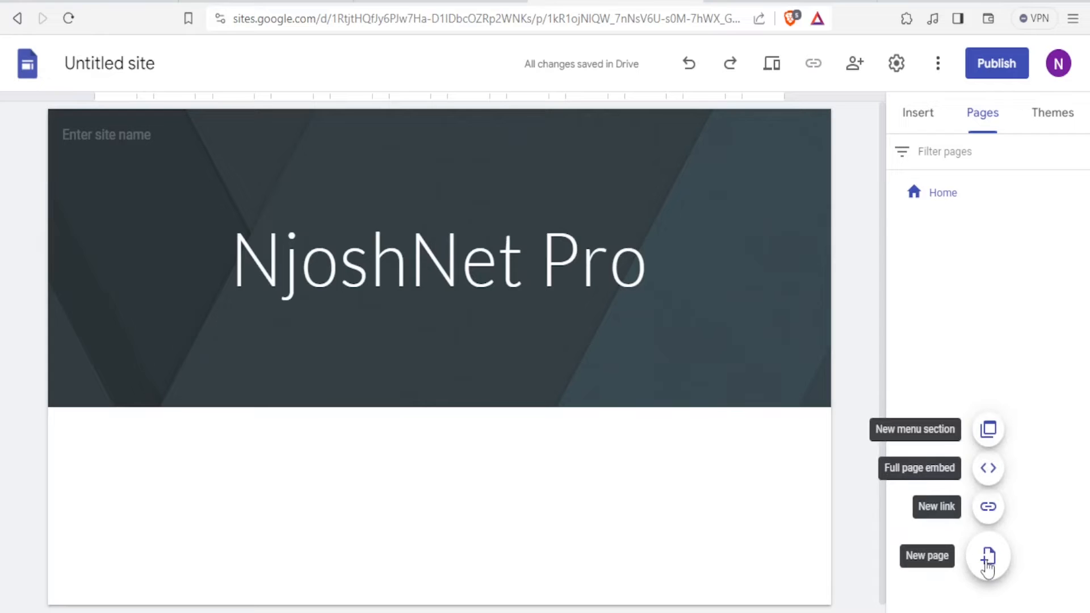
left_click(988, 562)
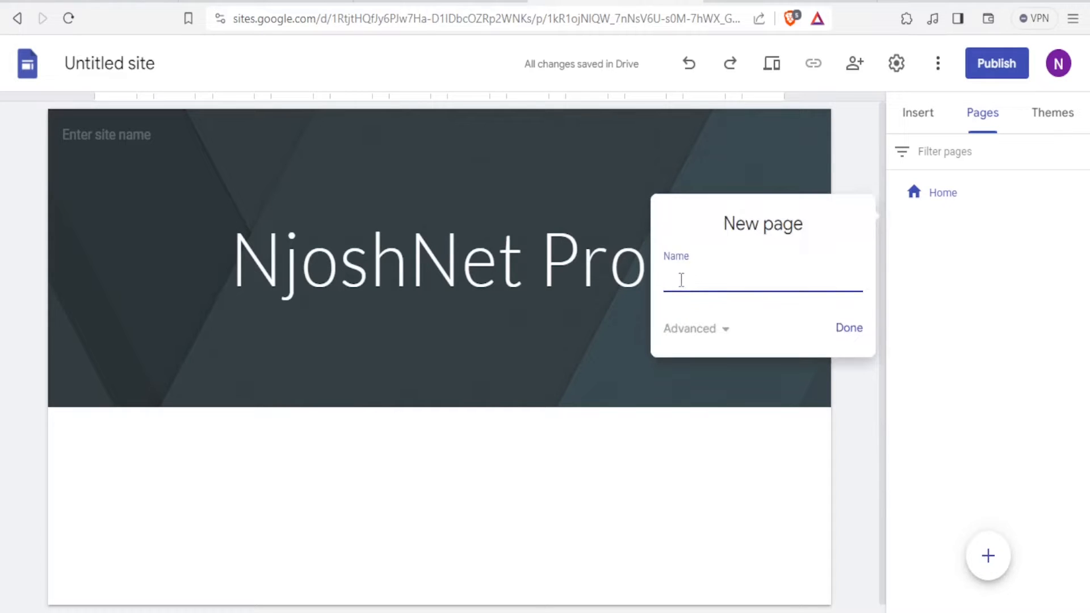
type("Registration")
left_click(847, 329)
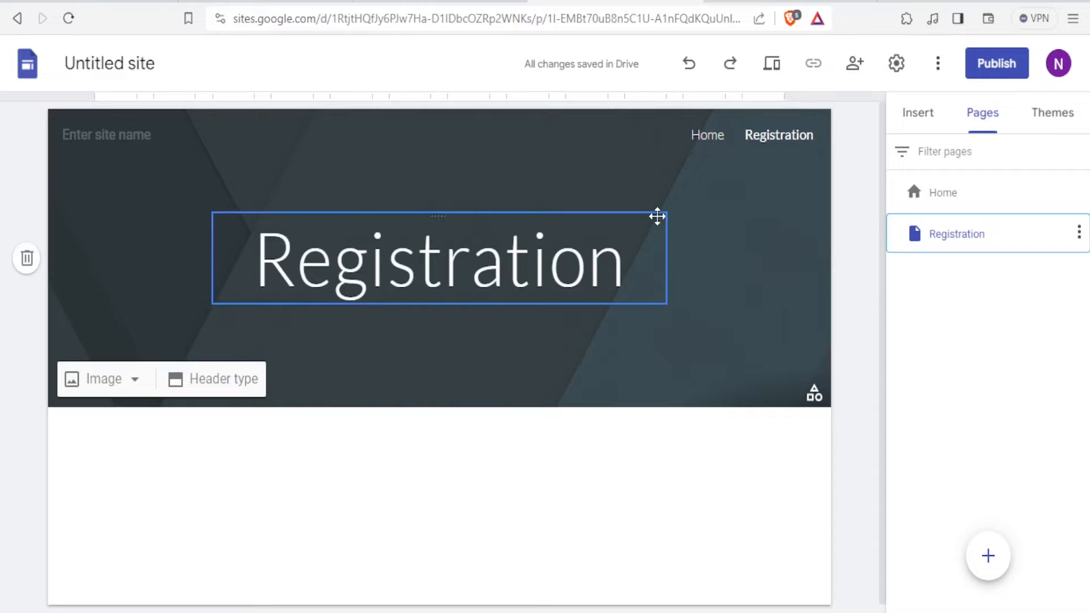
In AuthPro, start signing up for a Free account using the setup wizard
key("ctrl+Tab")
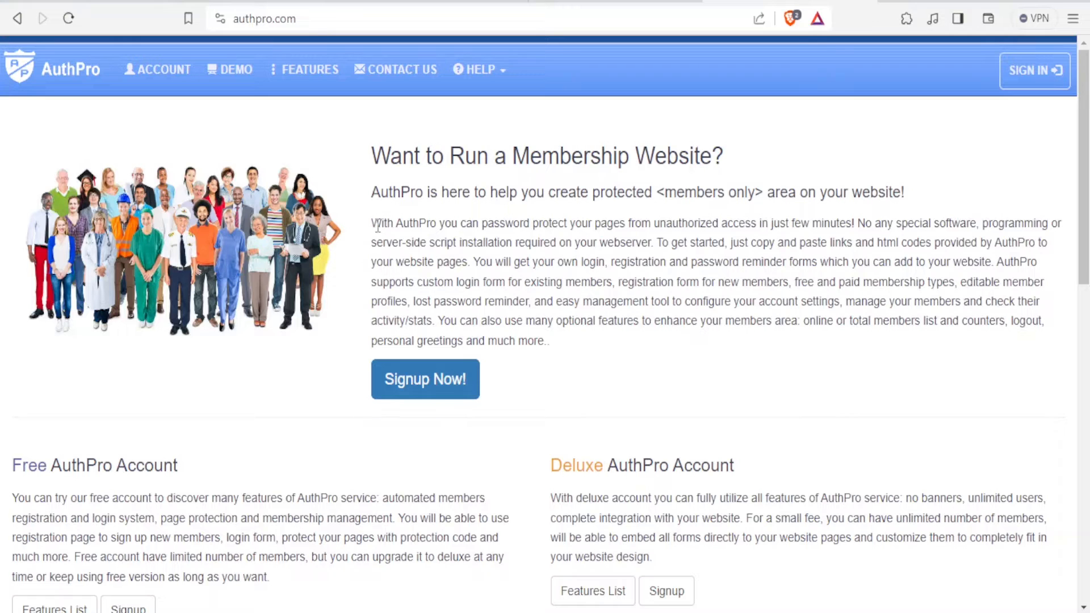
left_click(427, 391)
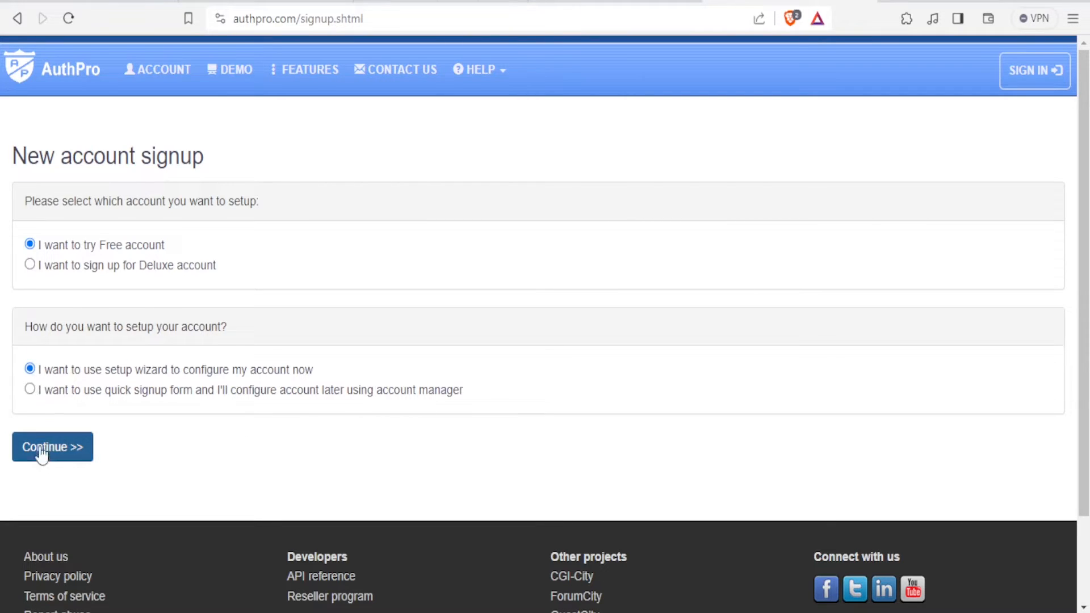
left_click(43, 457)
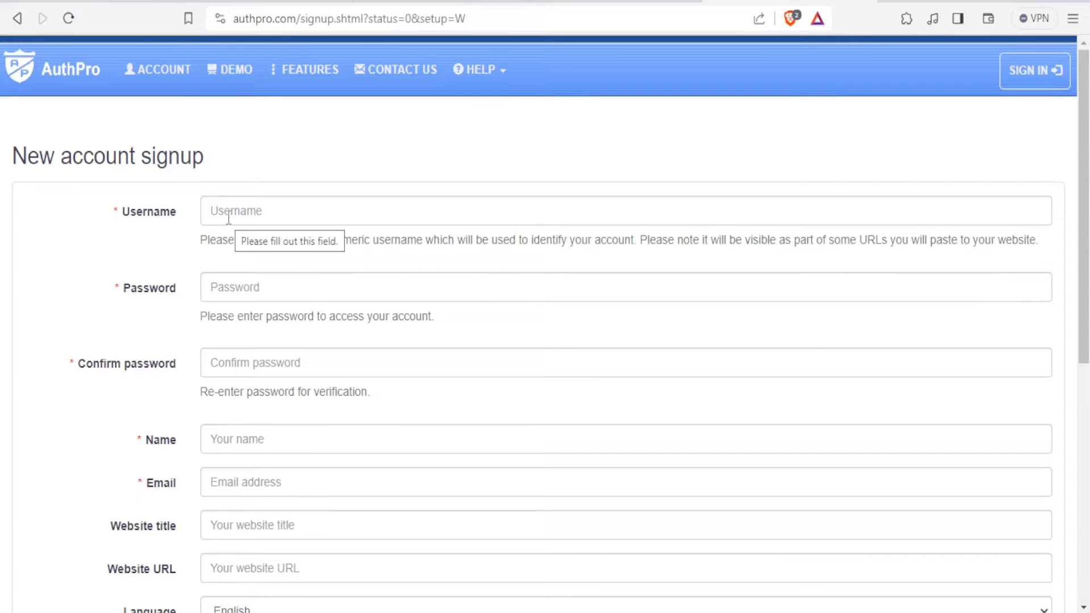
Enter the account username and password in the AuthPro signup form
left_click(228, 218)
type("Joe")
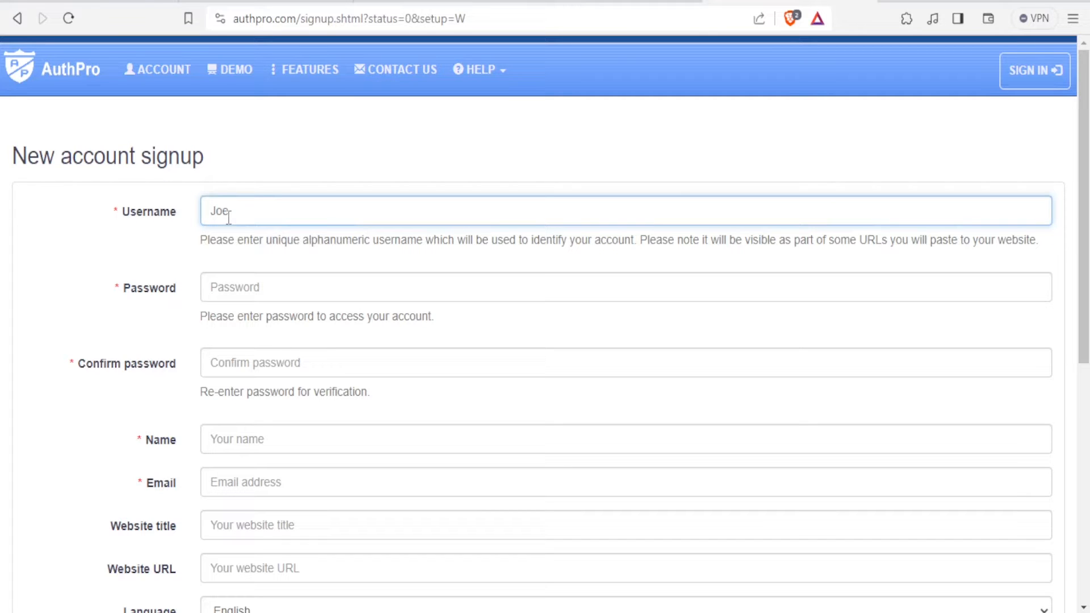
left_click(231, 288)
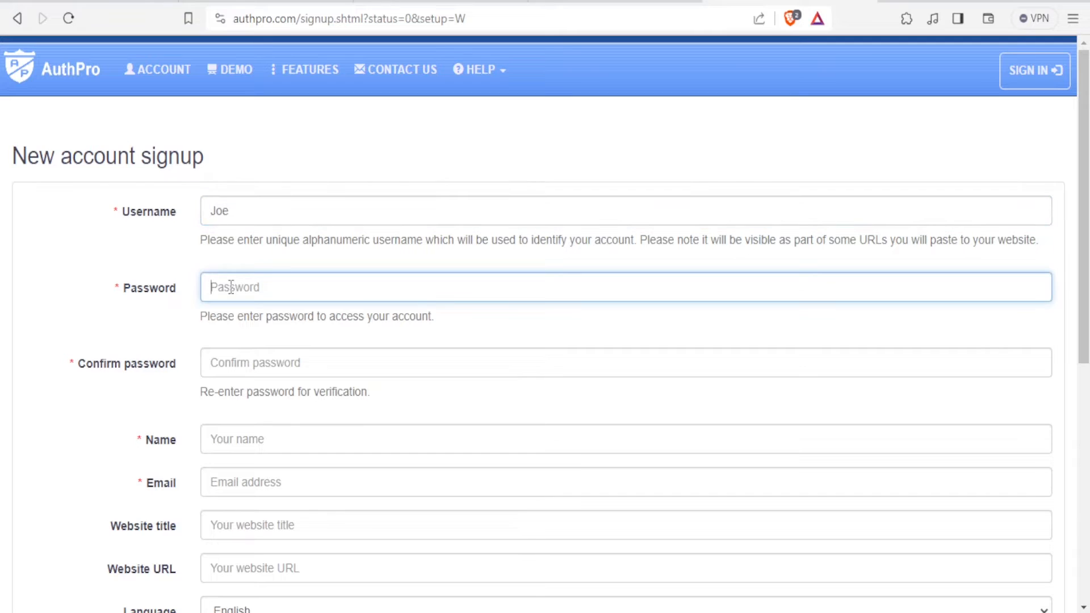
type("aaaaaaaaaaaaaaaa")
left_click(231, 364)
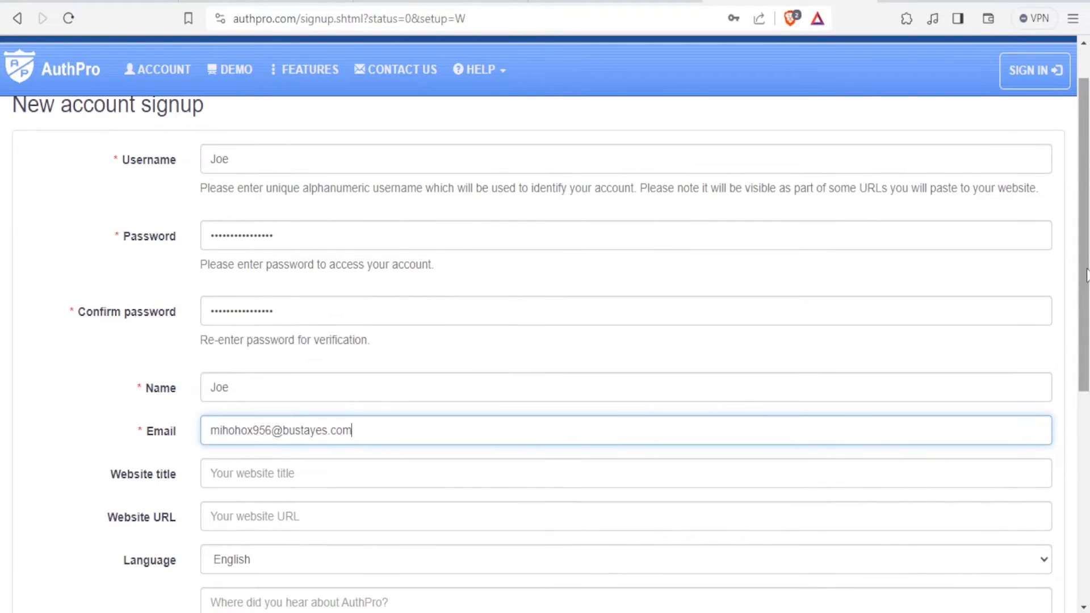
Set the website title to 'Njosh', then return to the Google Sites editor
left_click(219, 475)
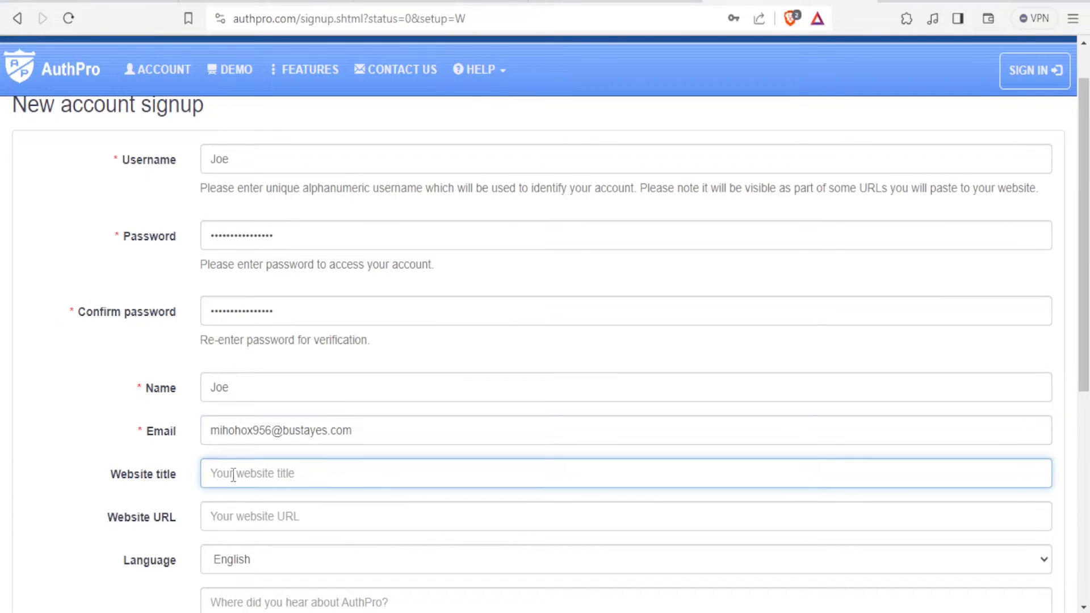
type("Njosh")
left_click(229, 521)
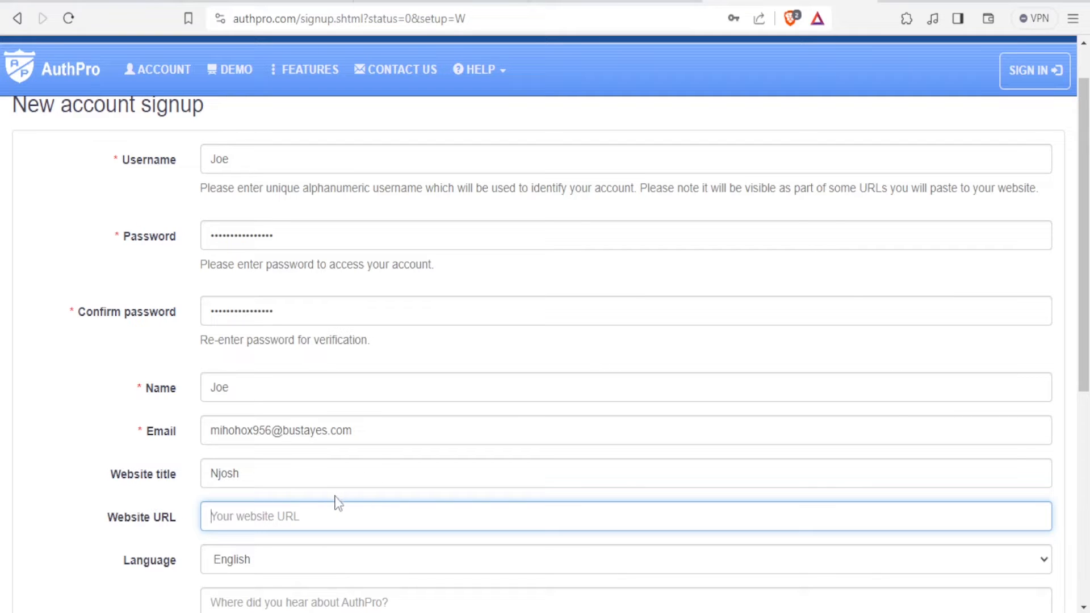
left_click(602, 1)
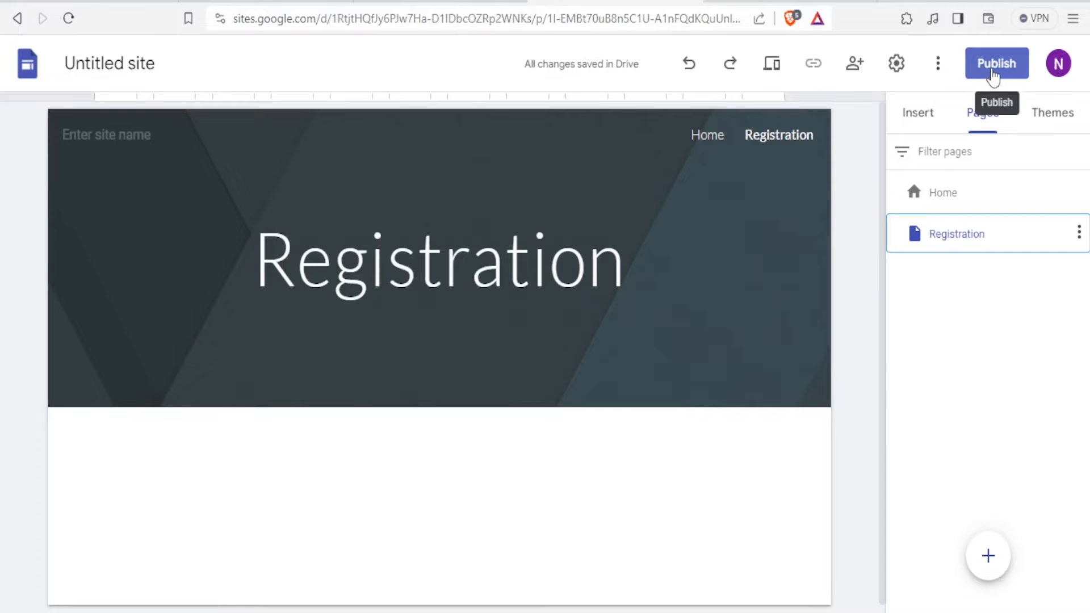
Publish the site at the web address 'njosh' and select its URL in the address bar
left_click(997, 64)
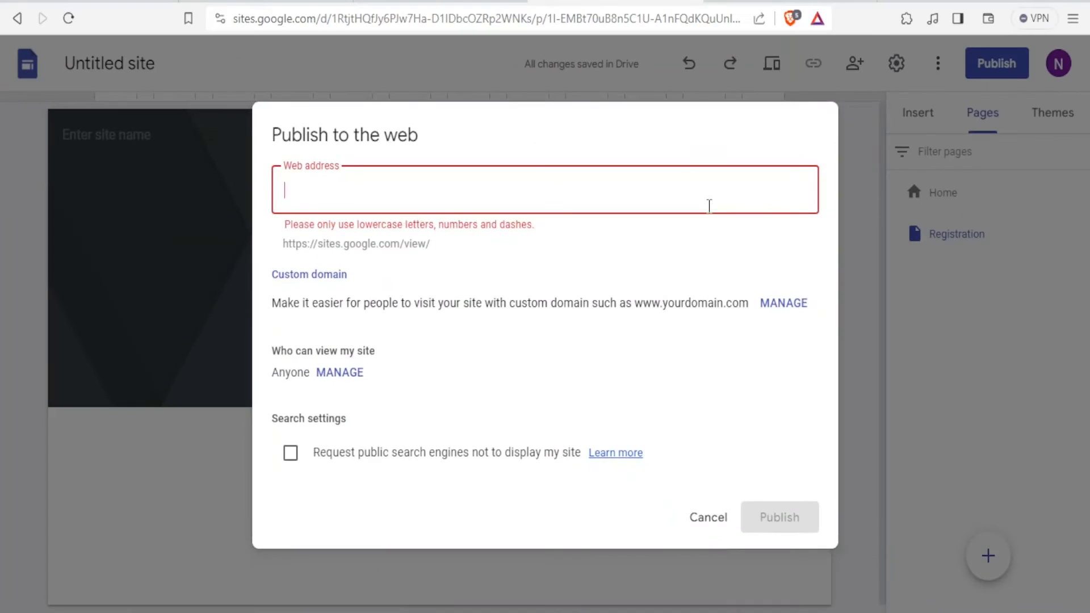
type("n")
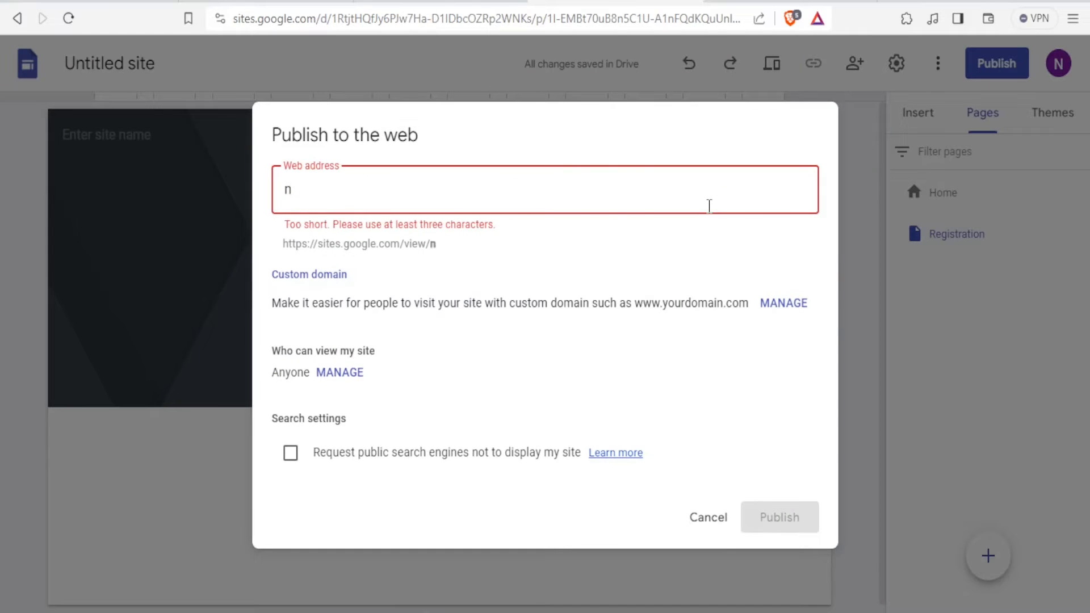
type("josh")
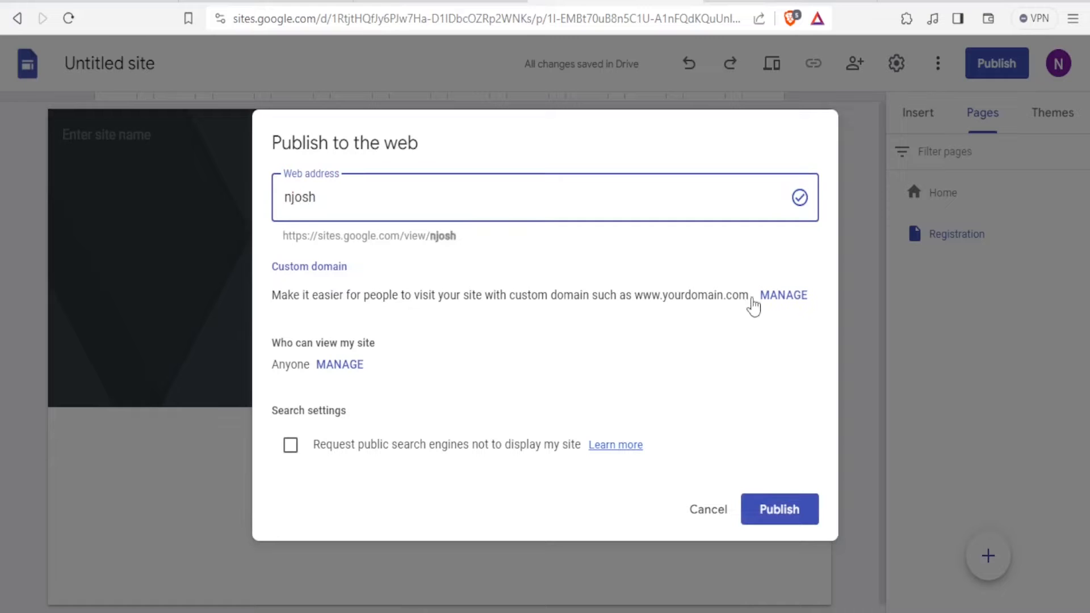
left_click(775, 509)
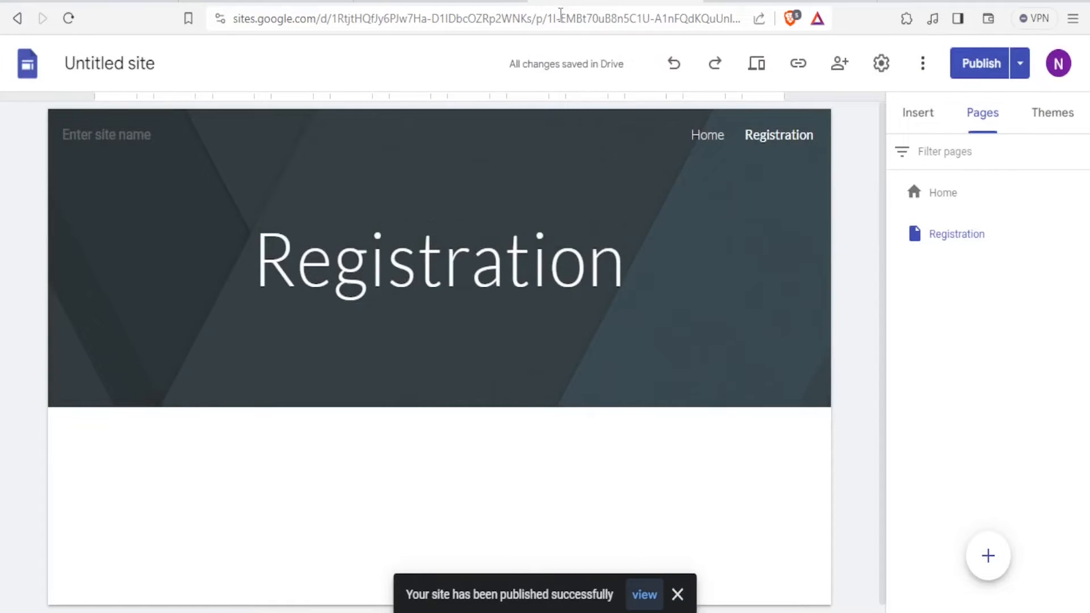
left_click(572, 20)
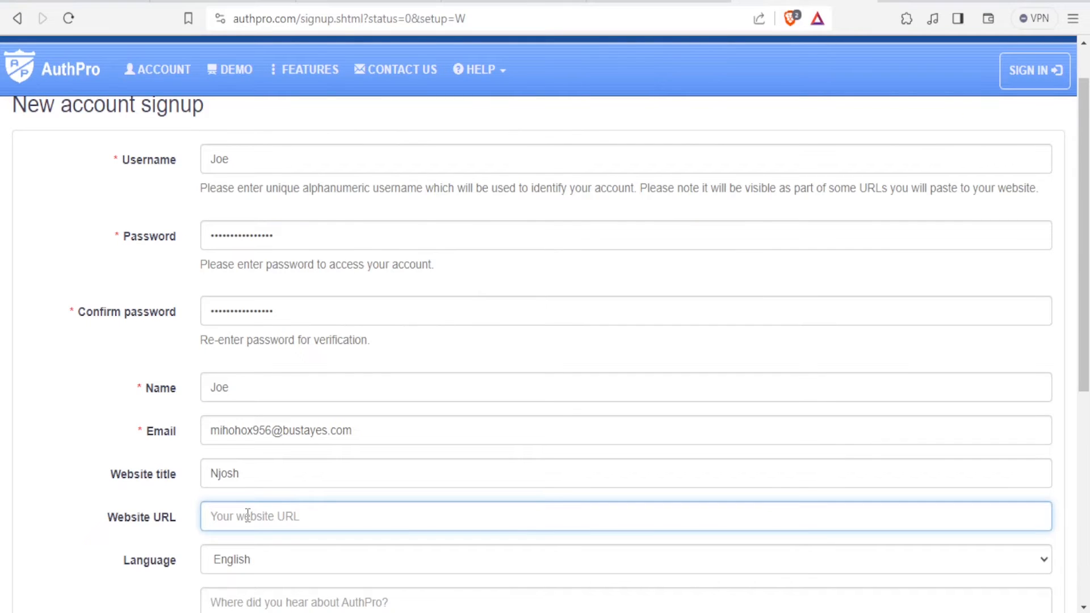
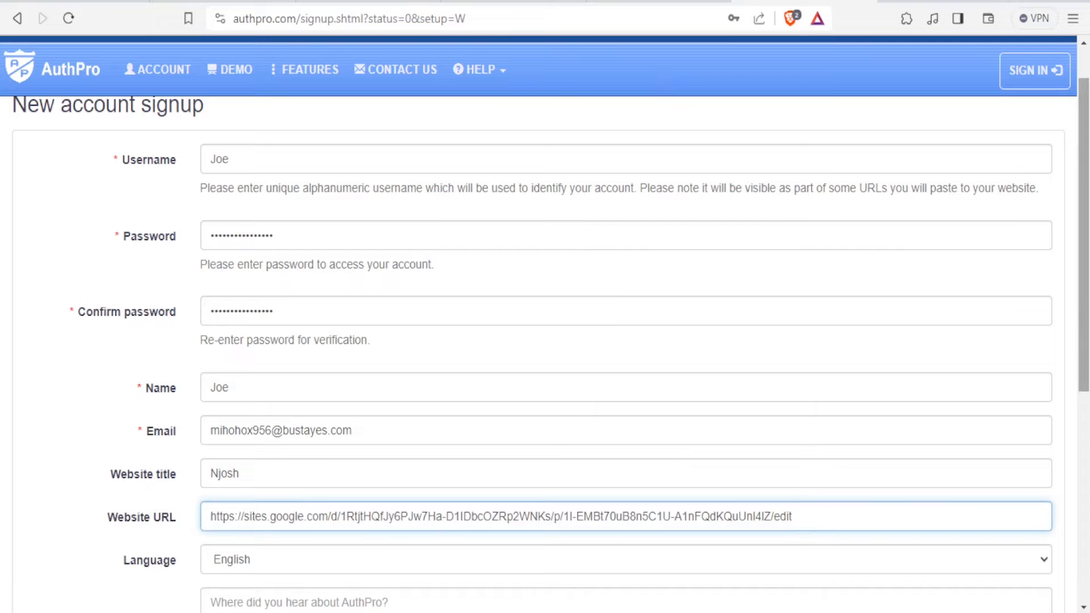
Paste the site URL as the Website URL, create the account, and proceed to the setup wizard
left_click_drag(1086, 320, 1086, 402)
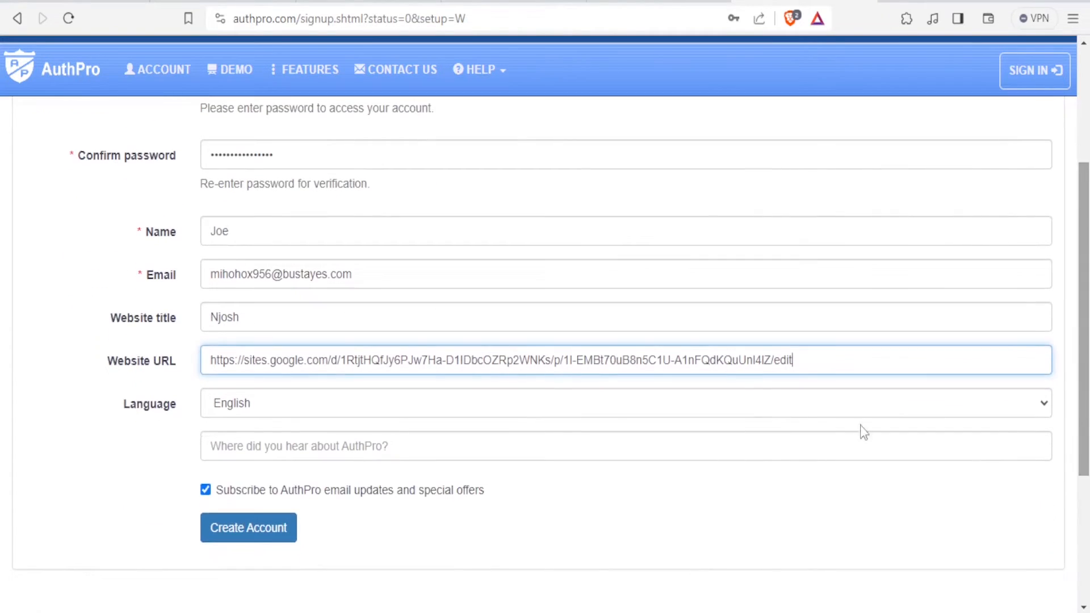
left_click(264, 534)
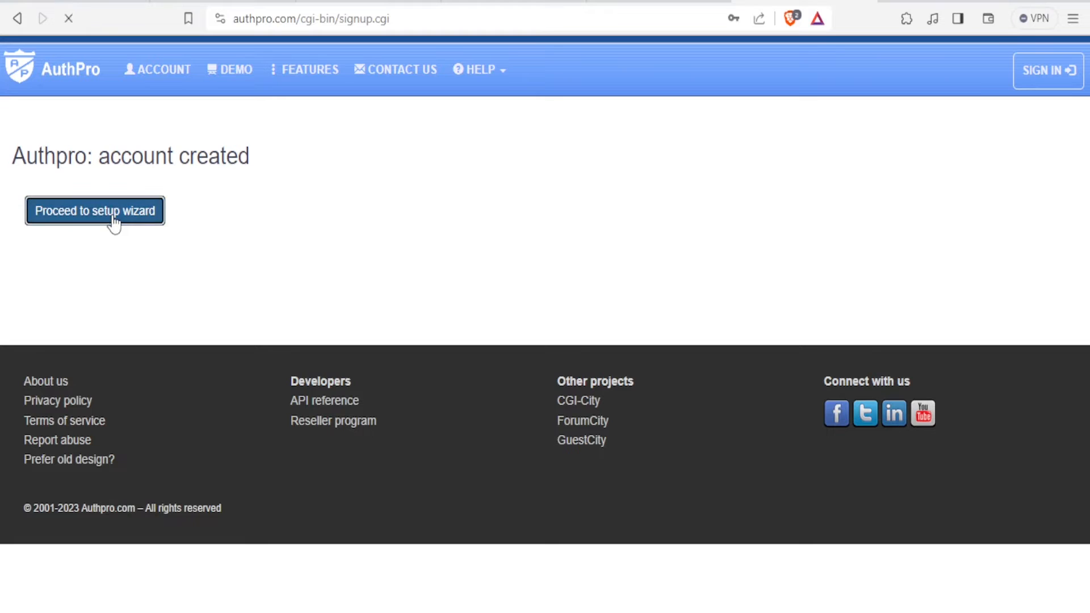
left_click(137, 219)
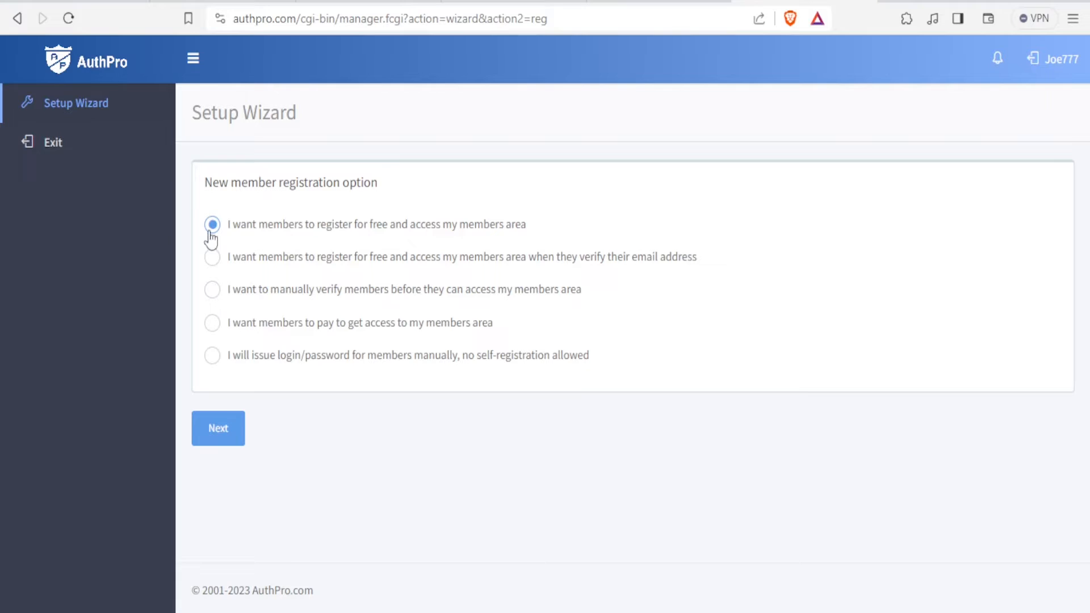
Choose free registration with e-mail verification and keep the default Name, Email and Password fields
left_click(212, 258)
left_click(228, 438)
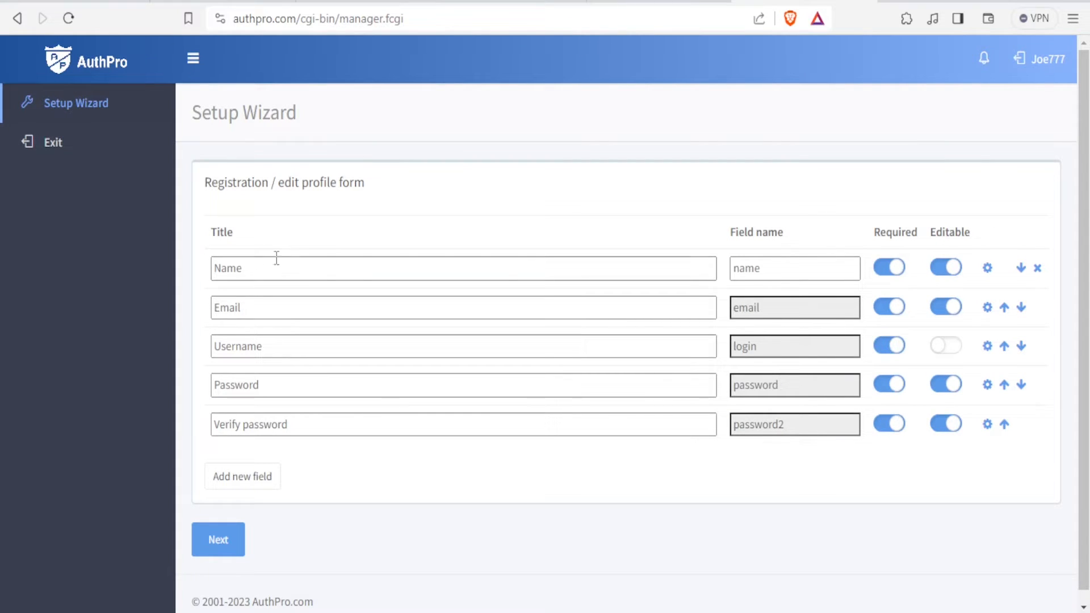
left_click(255, 268)
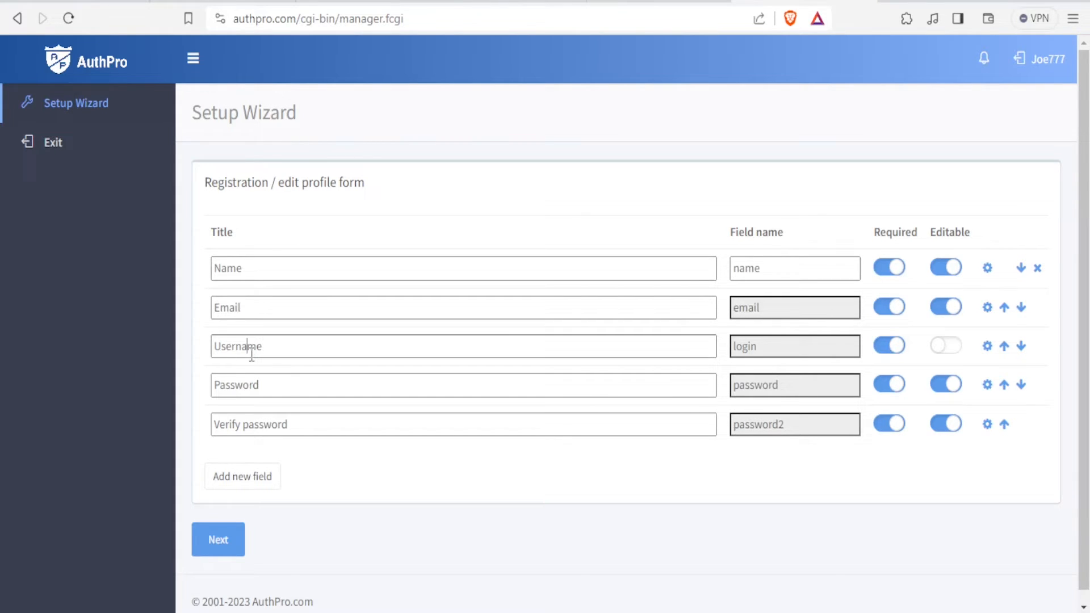
left_click(250, 385)
left_click(252, 426)
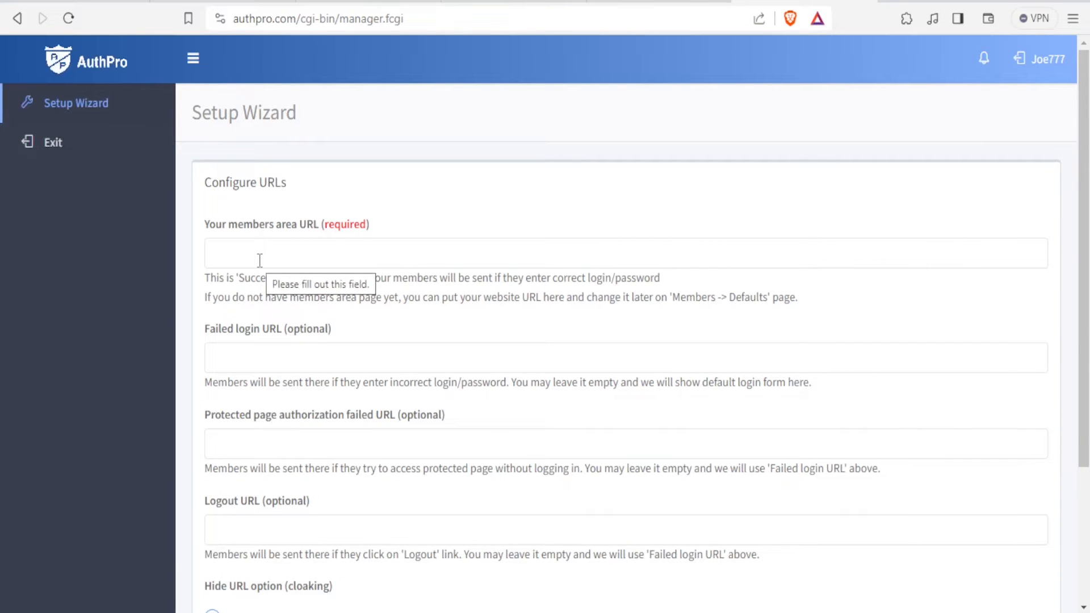
Leave the members area URL empty and go back to the Google Sites editor
left_click(228, 256)
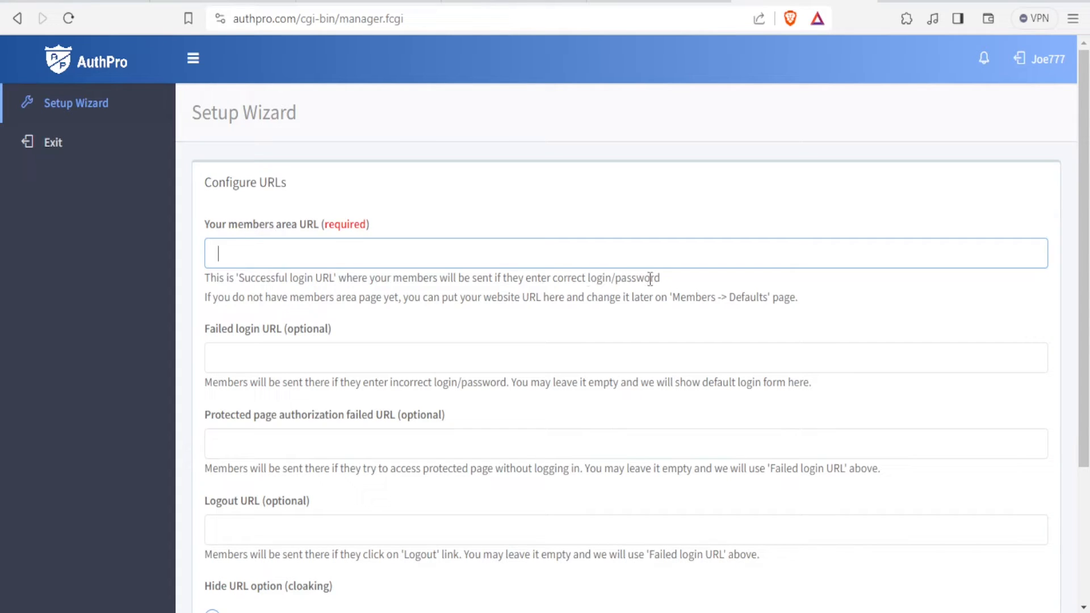
left_click(537, 4)
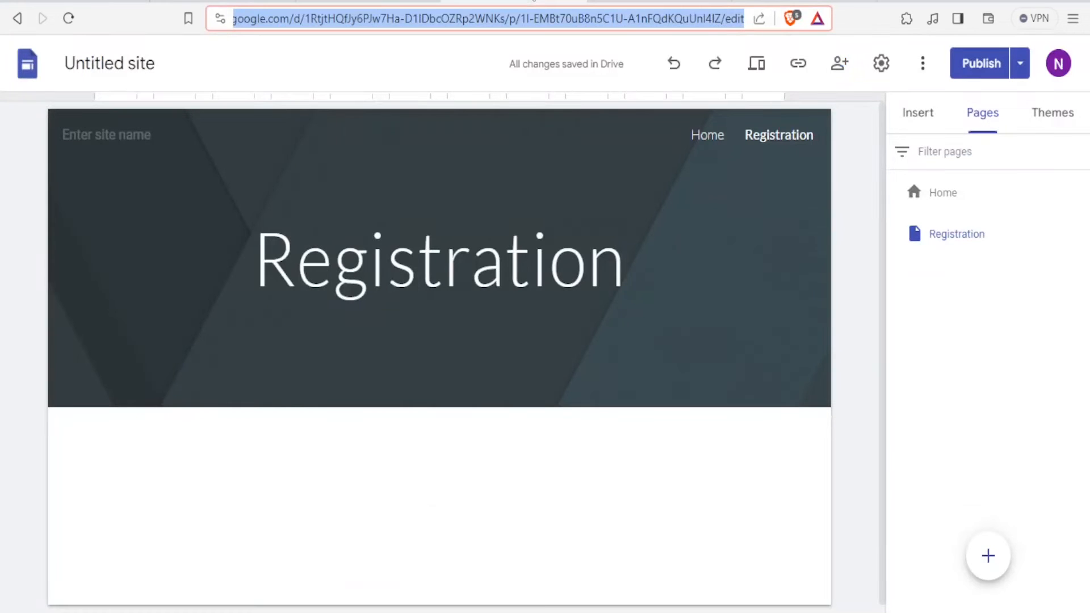
Select the Registration page in the Pages panel
left_click(934, 196)
left_click(957, 240)
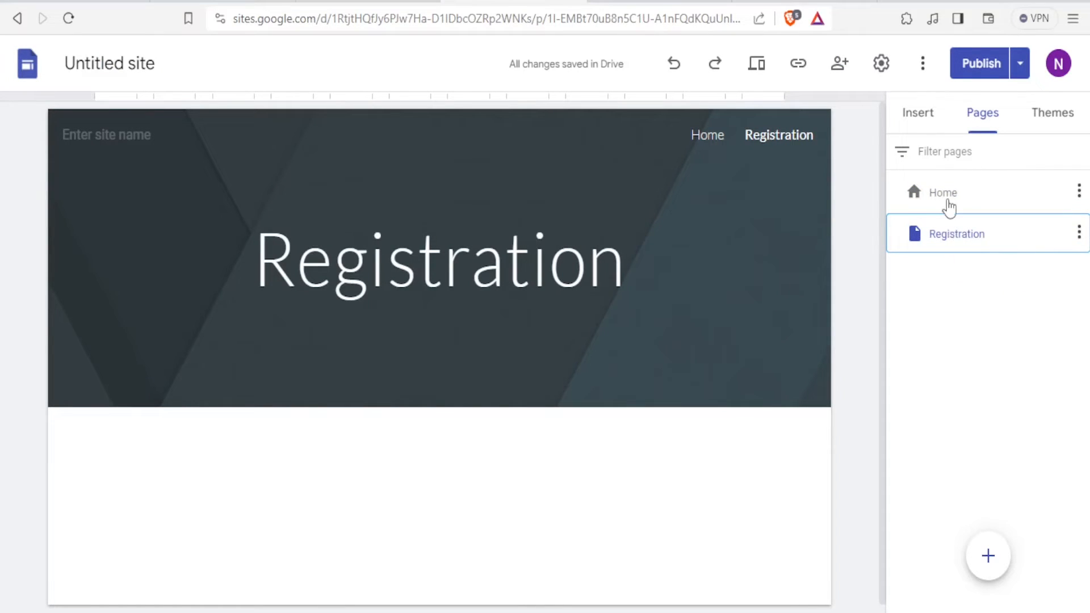
left_click(942, 204)
left_click(950, 247)
left_click(1079, 232)
left_click(931, 302)
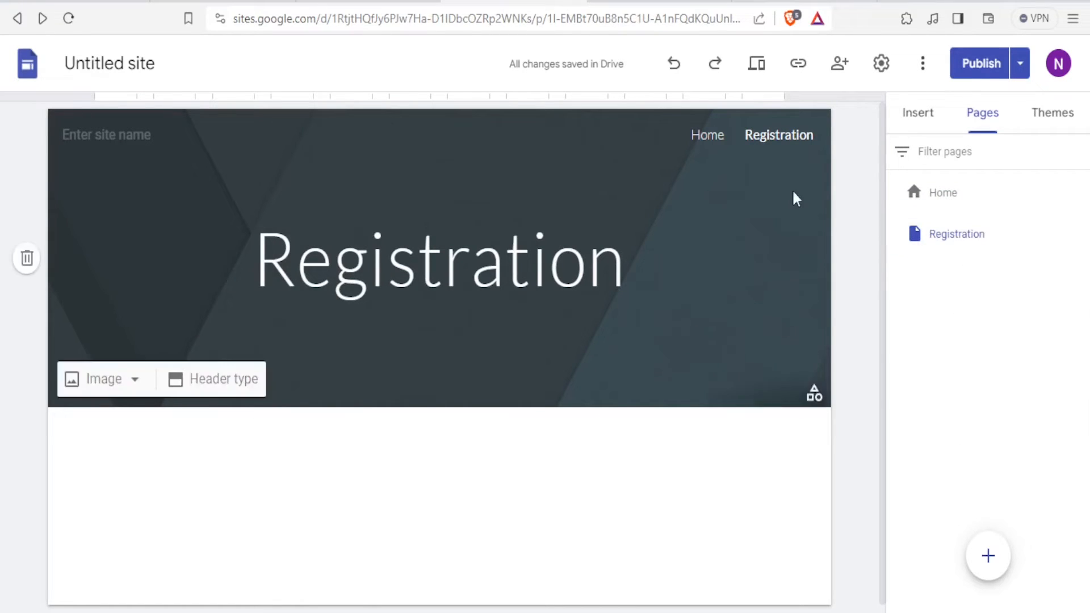
Copy the Registration page's web address and return to the AuthPro setup wizard
left_click(668, 28)
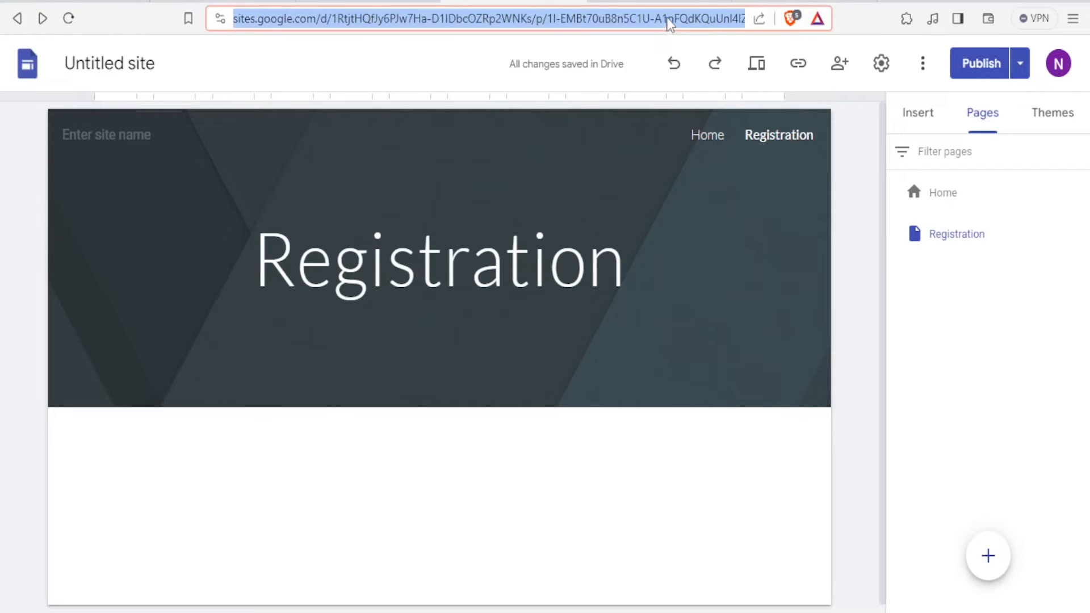
right_click(668, 23)
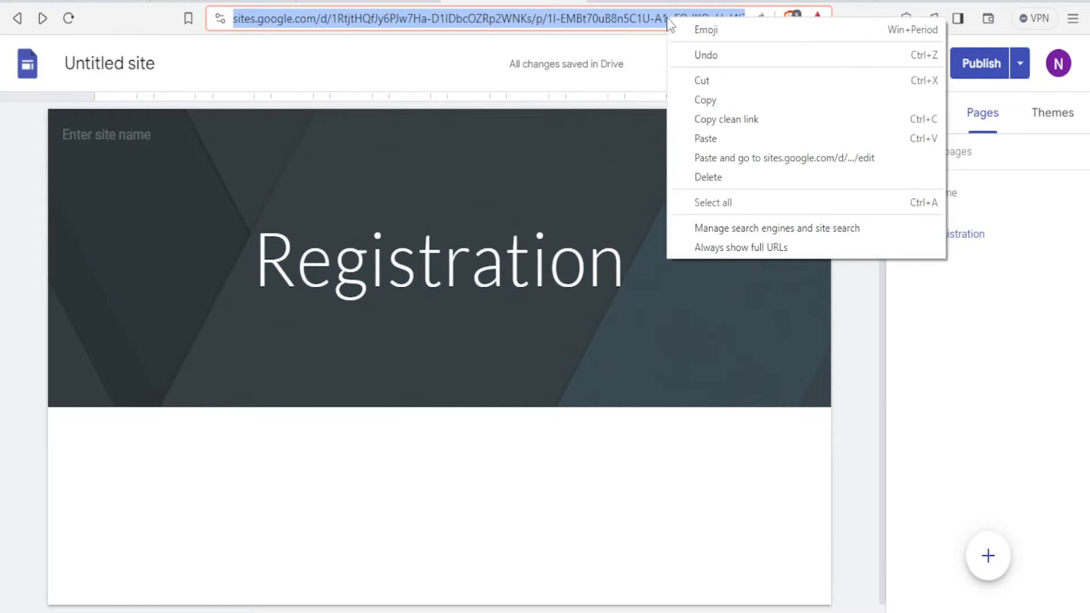
left_click(700, 102)
left_click(783, 3)
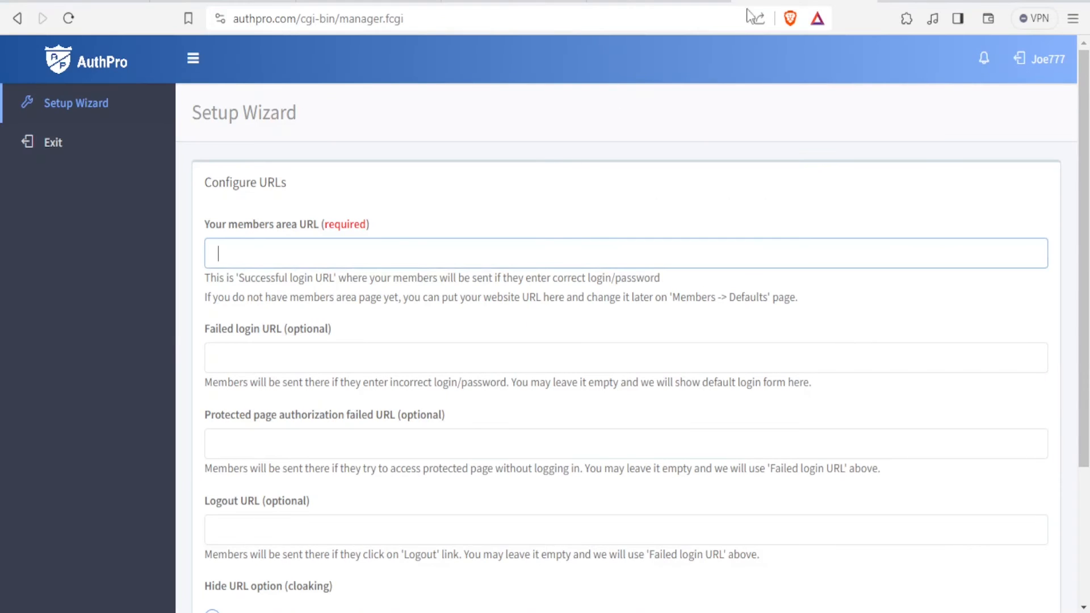
Paste the Registration page address as the members area URL and choose the 'no hide' option
left_click(386, 247)
key("ctrl+v")
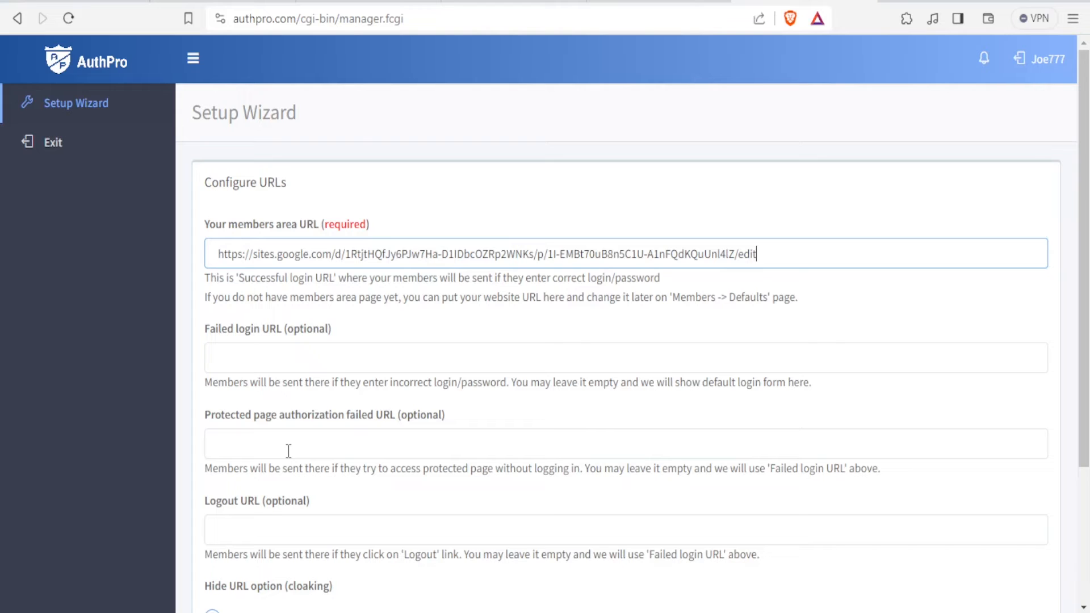
left_click_drag(356, 468, 583, 466)
scroll(261, 506, "down", 3)
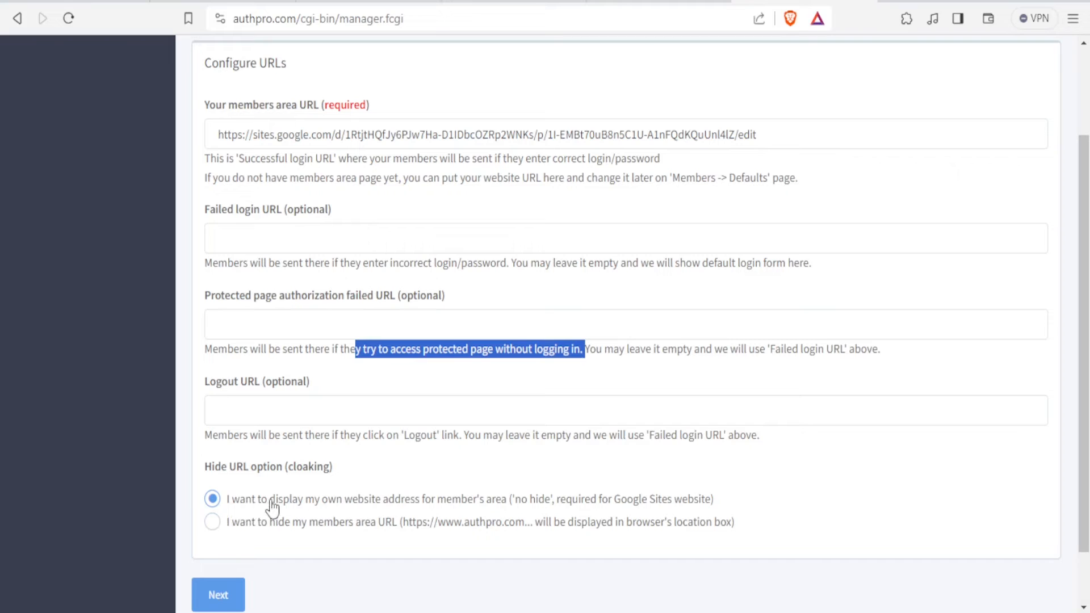
left_click(213, 501)
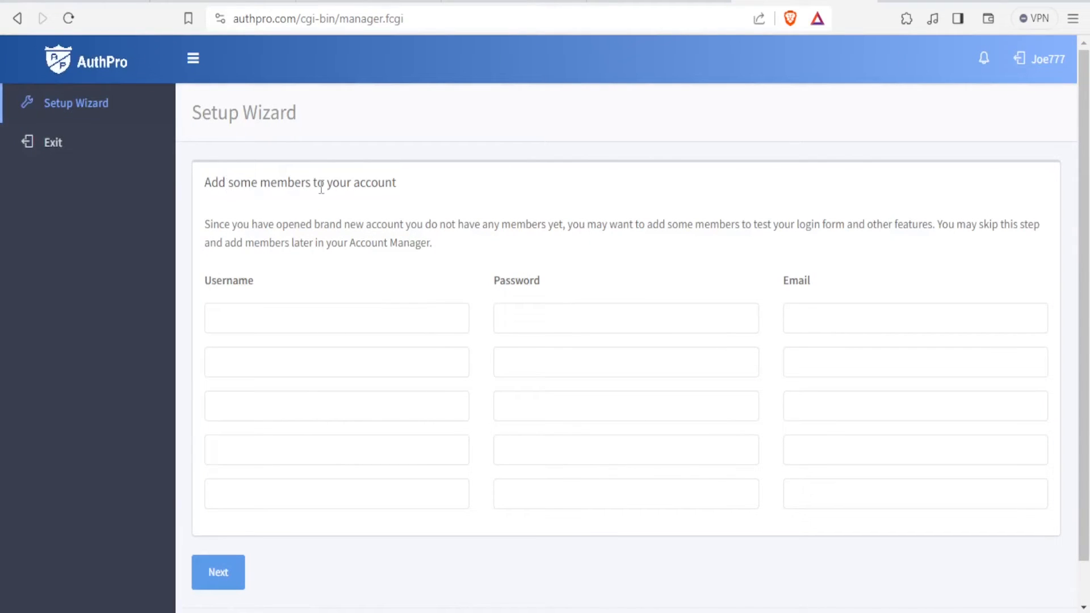
Enter a test member's username, password and e-mail in the first row, then proceed to 'Almost Finished!'
left_click(271, 326)
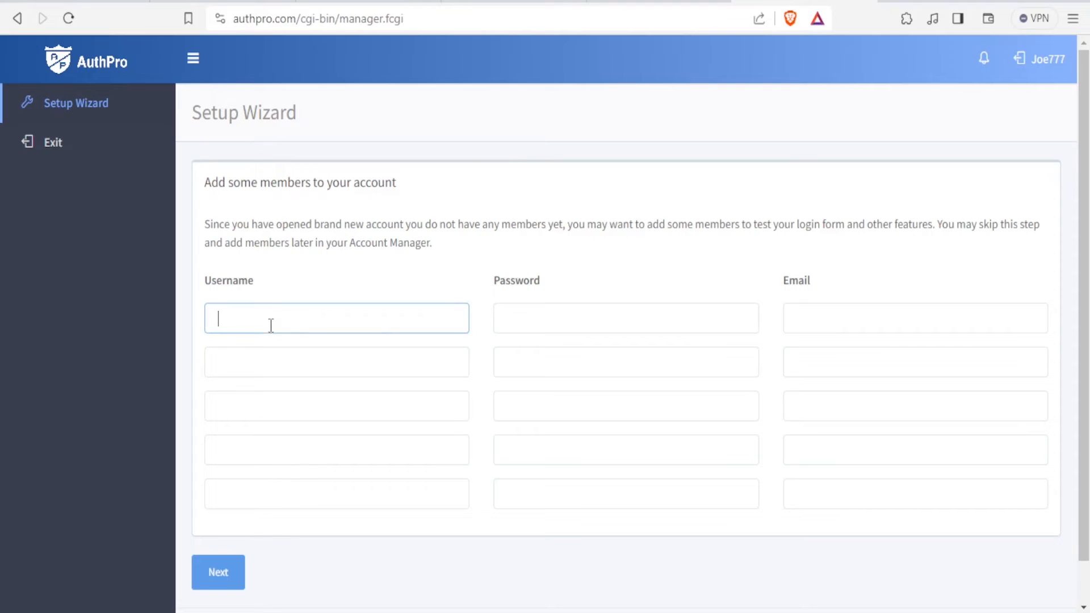
left_click(530, 317)
left_click(795, 319)
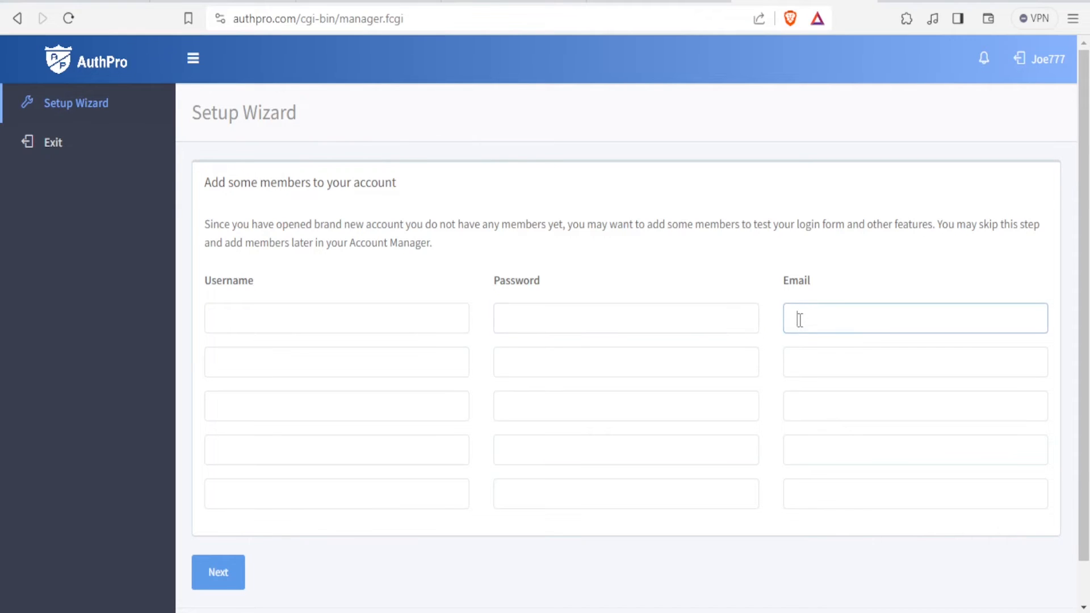
left_click(362, 318)
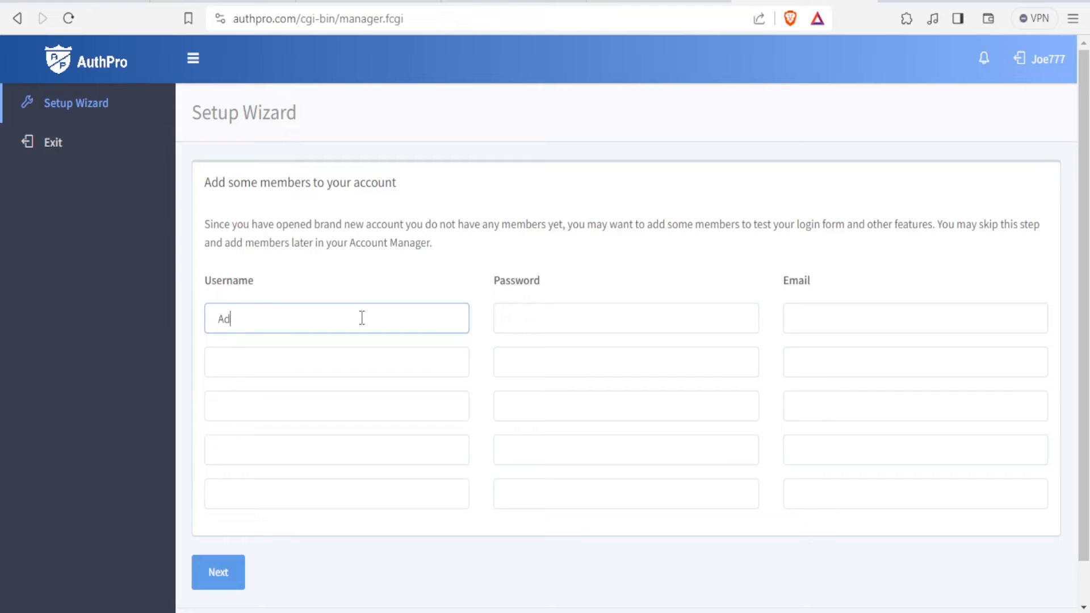
type("Admin 1")
left_click(523, 319)
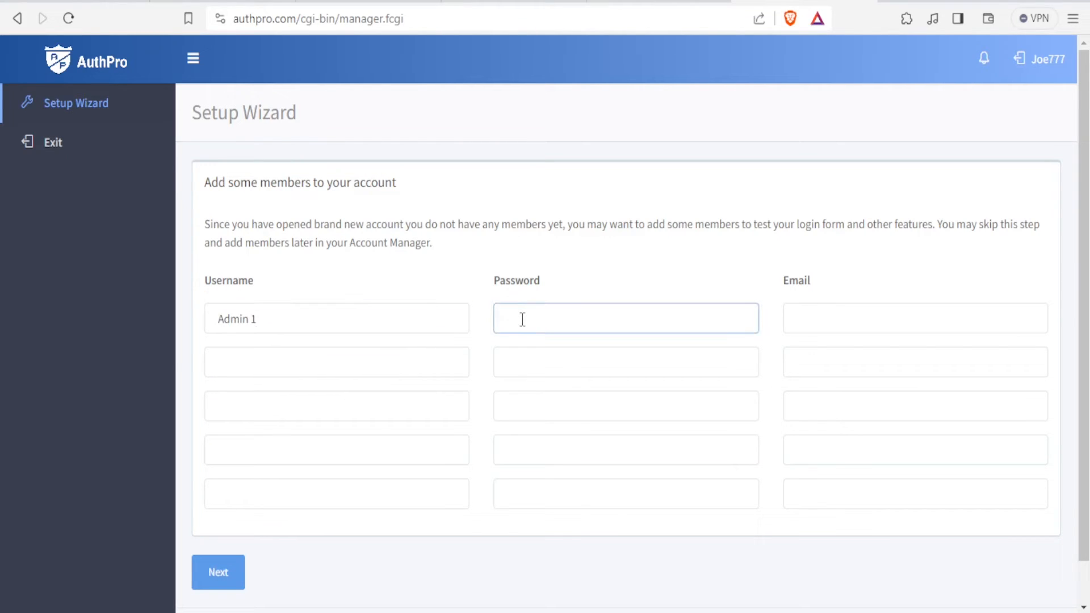
type("Admi")
left_click(814, 313)
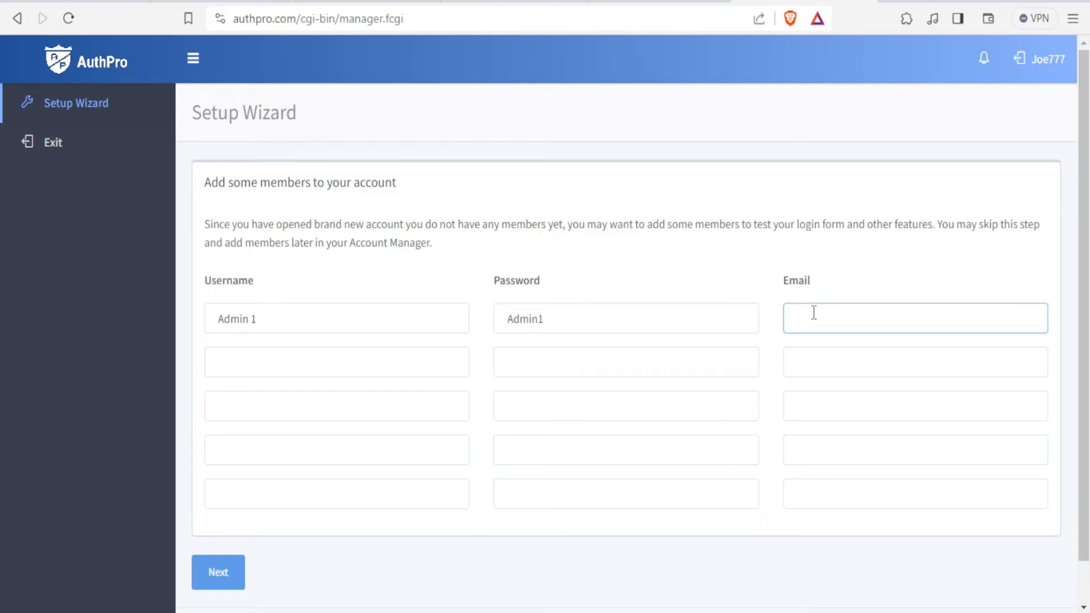
key("ctrl+v")
key("ctrl+z")
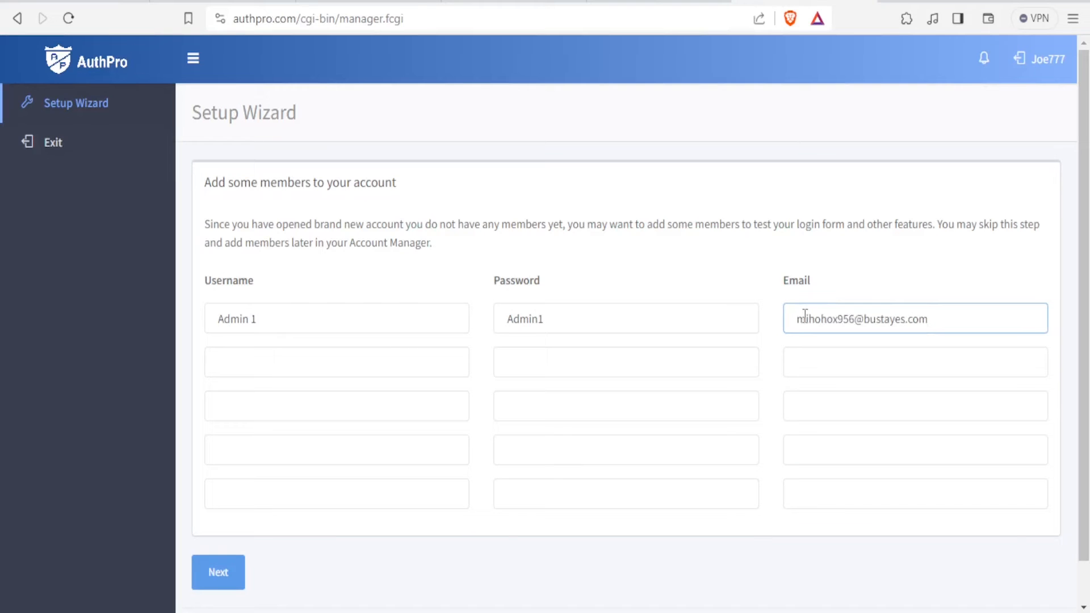
left_click(212, 575)
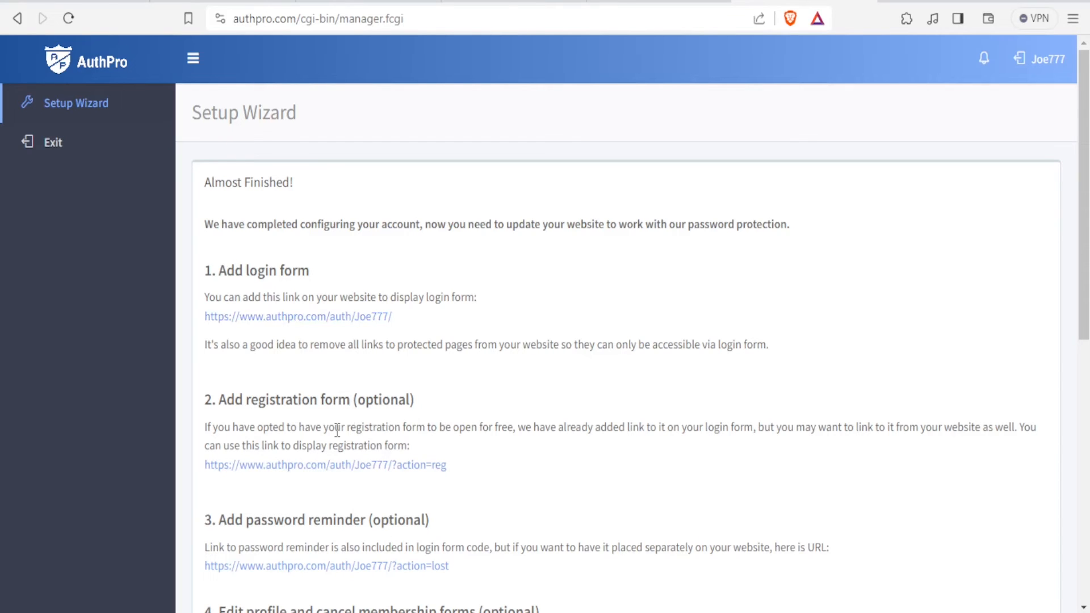
Copy the section 5 member-area protection script, then return to the Google Sites editor
scroll(337, 429, "down", 9)
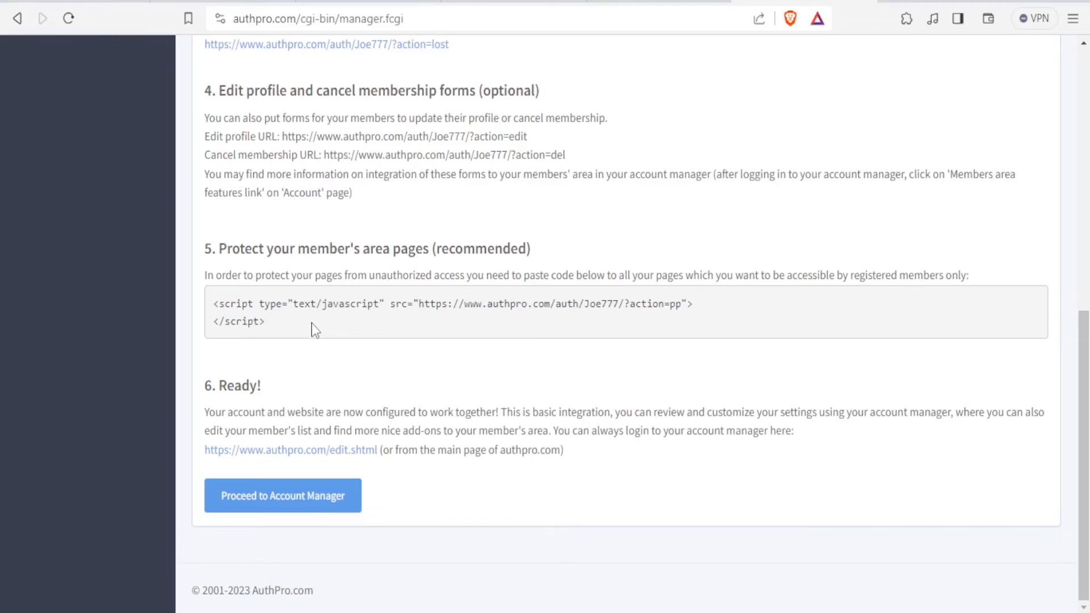
left_click_drag(292, 325, 216, 304)
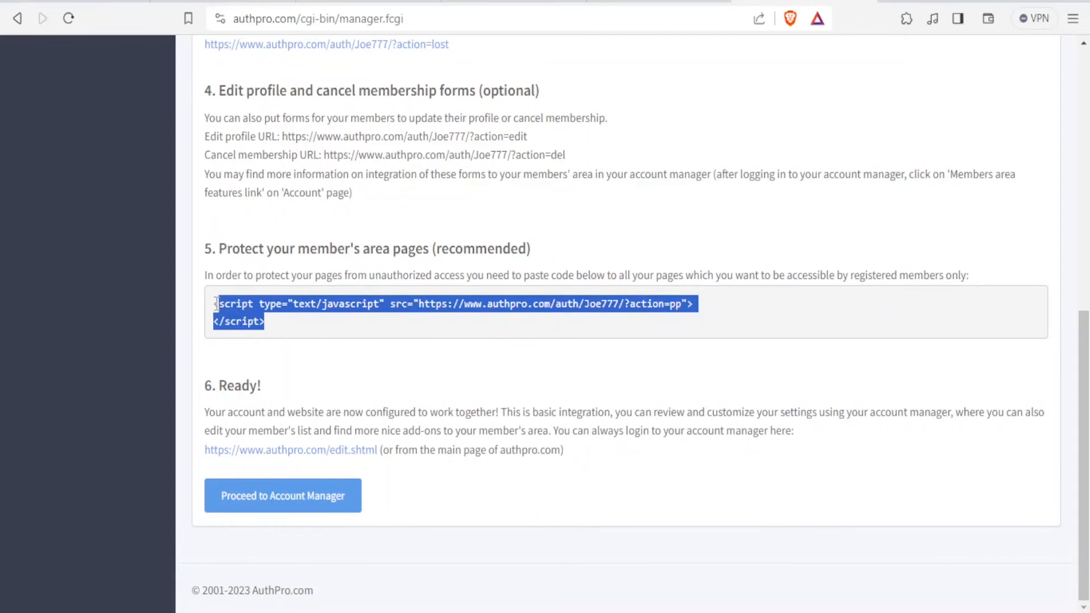
right_click(253, 327)
left_click(277, 341)
left_click(508, 1)
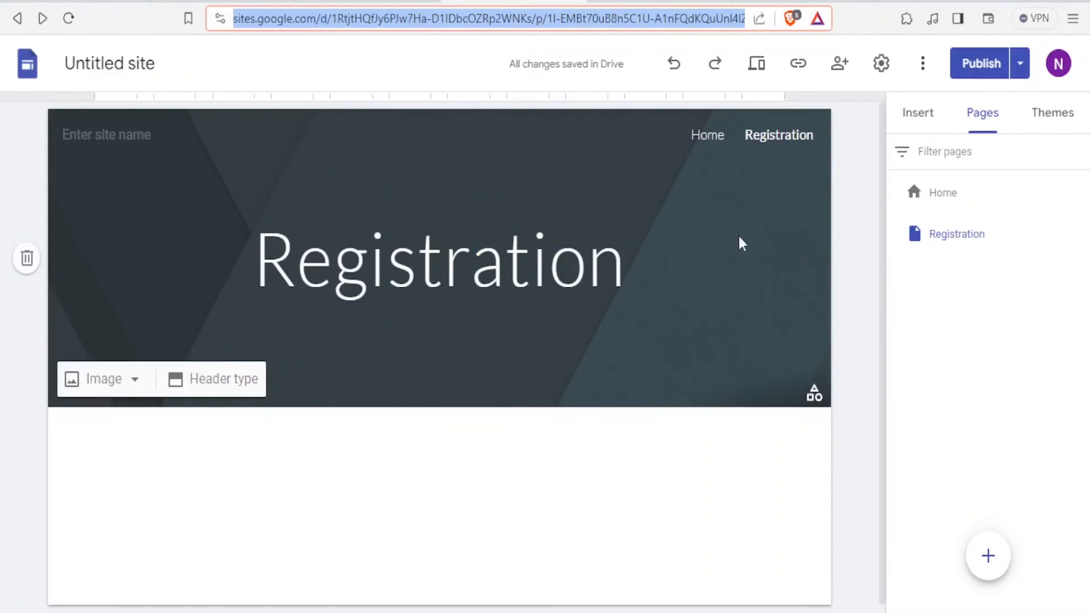
Create a full-page embed Register page and choose the Embed code option for the AuthPro script
mouse_move(988, 572)
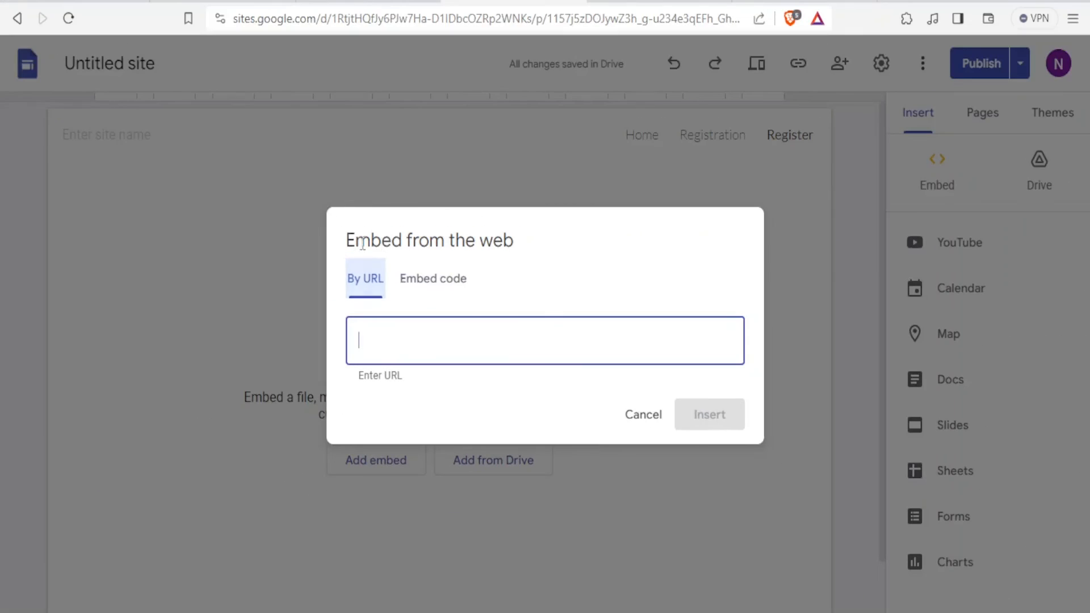
left_click(425, 283)
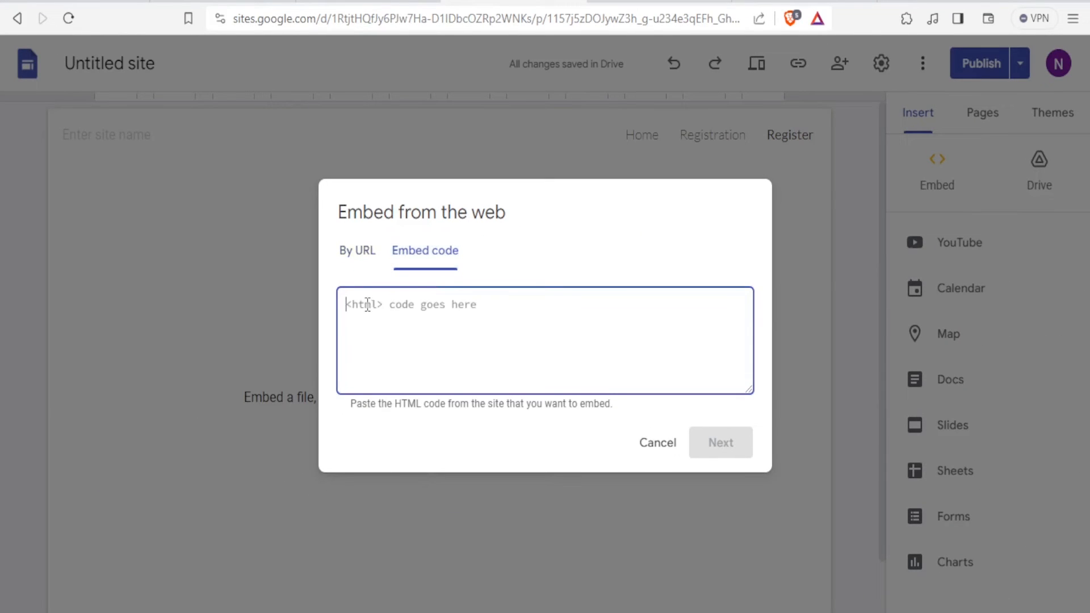
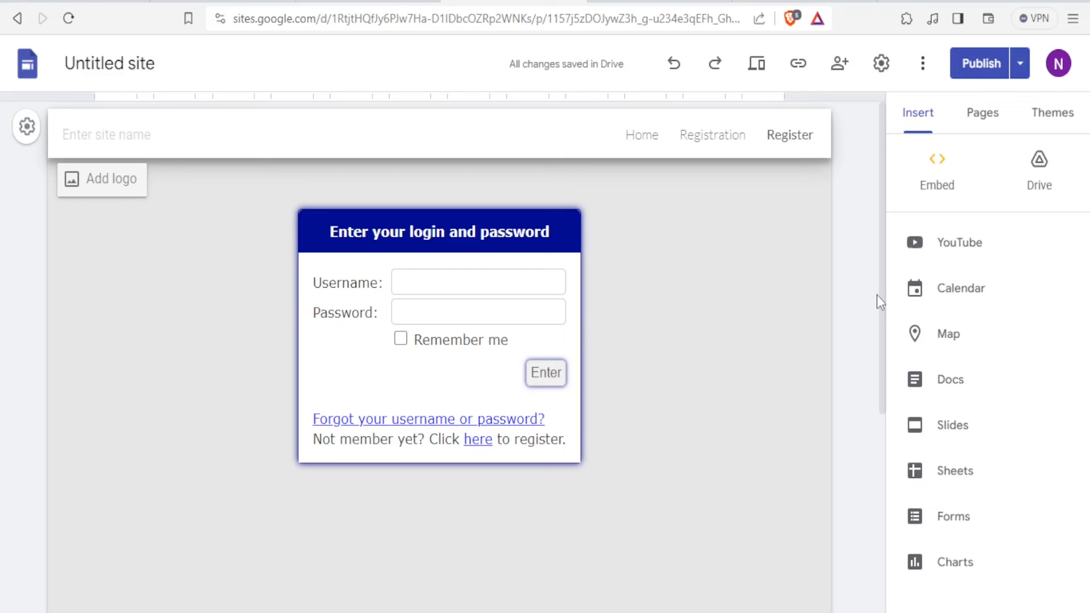
Look over the Home, Registration and Register pages, leaving the site header unnamed
left_click(644, 136)
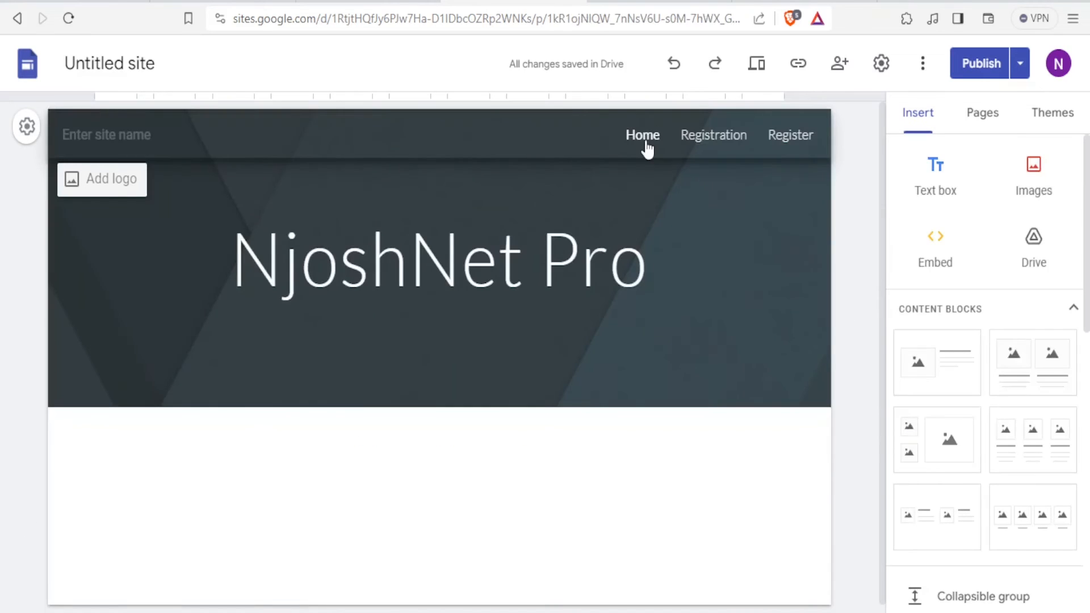
left_click(713, 140)
left_click(792, 142)
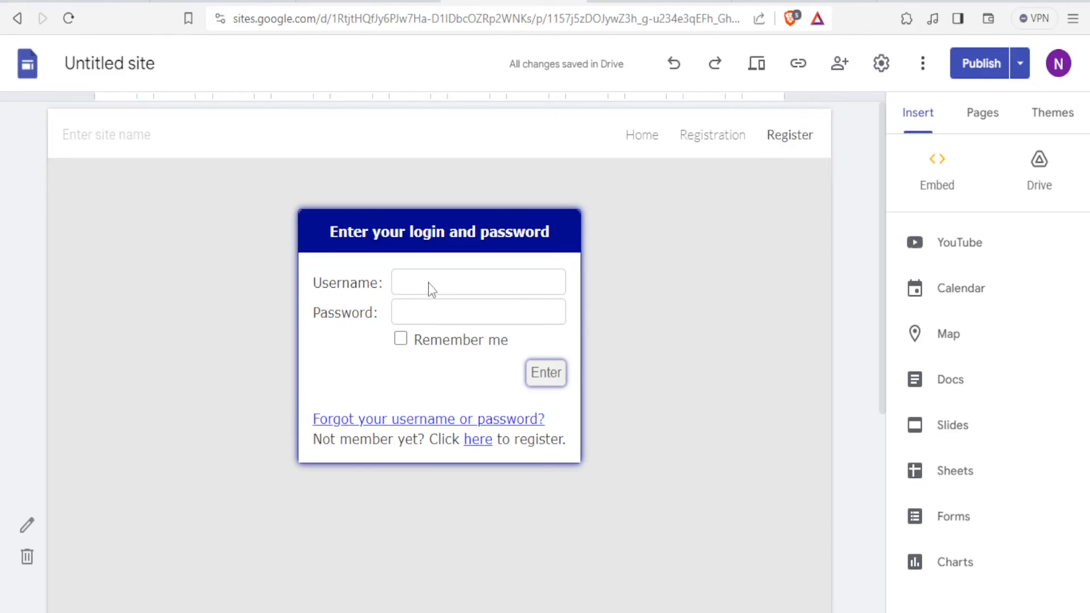
left_click(152, 135)
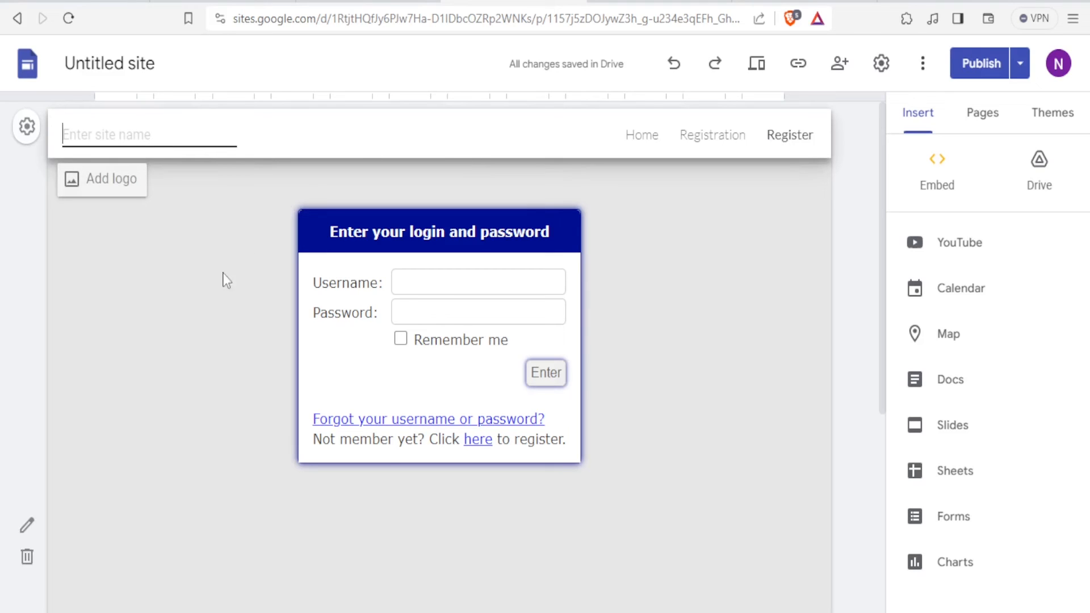
left_click(724, 298)
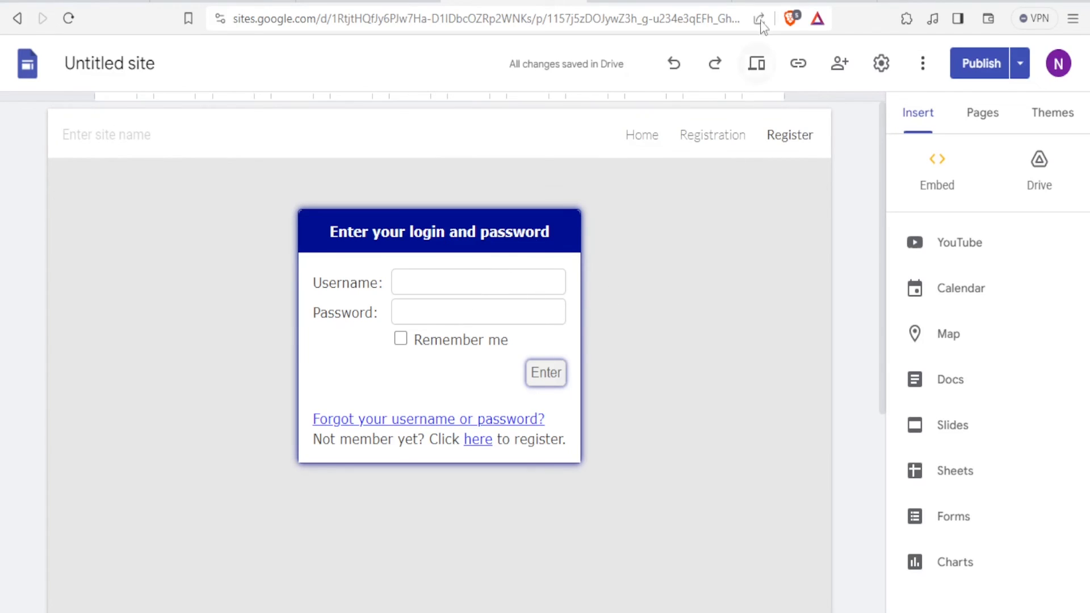
Scroll the AuthPro Dashboard to the login, registration, profile, reminder and cancellation form links
left_click(799, 1)
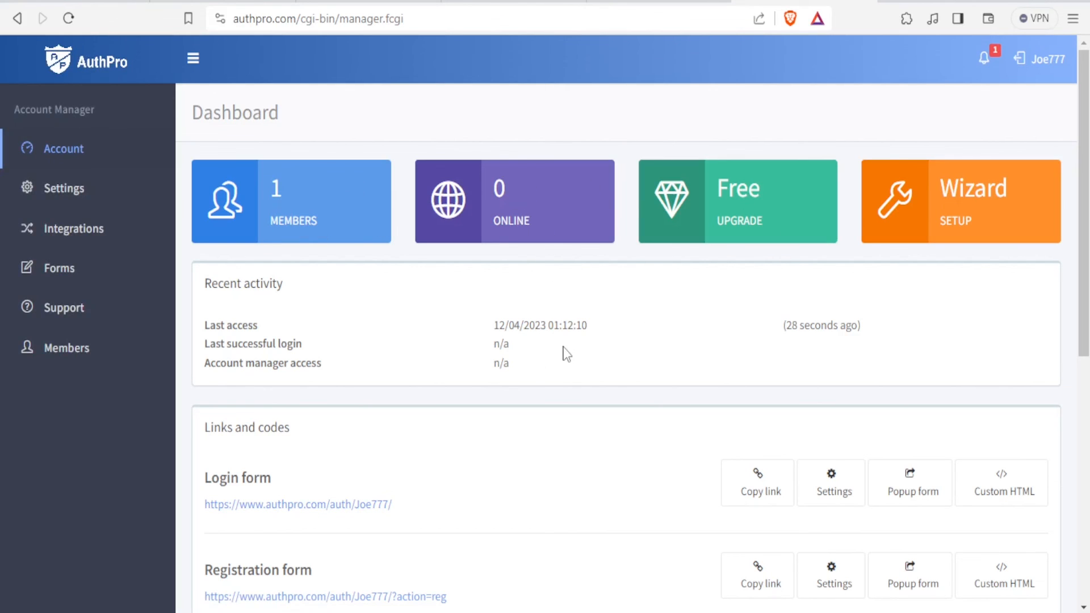
scroll(564, 350, "down", 5)
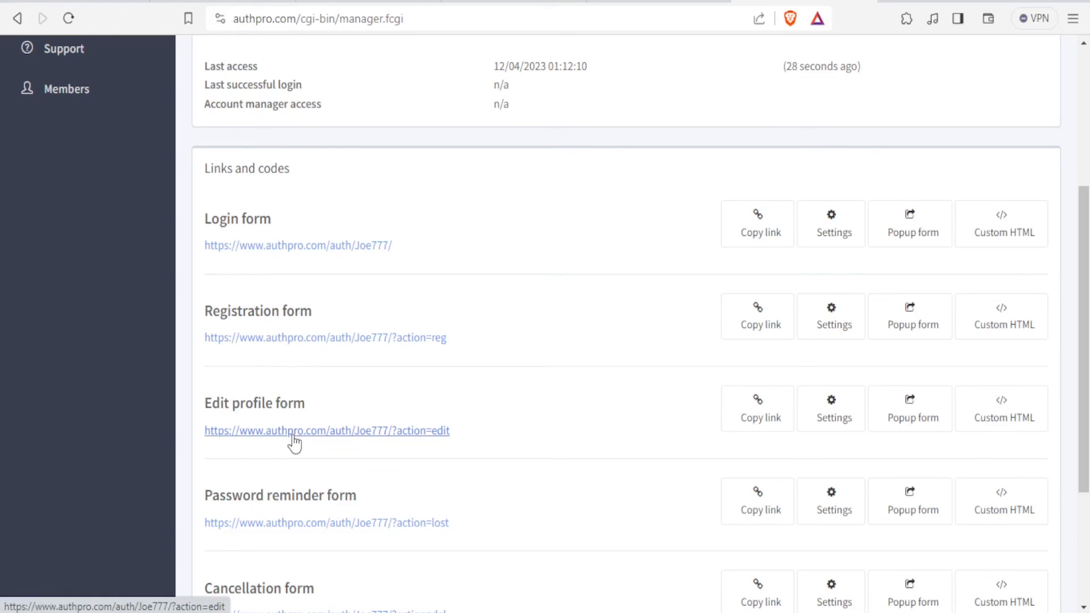
scroll(294, 443, "down", 3)
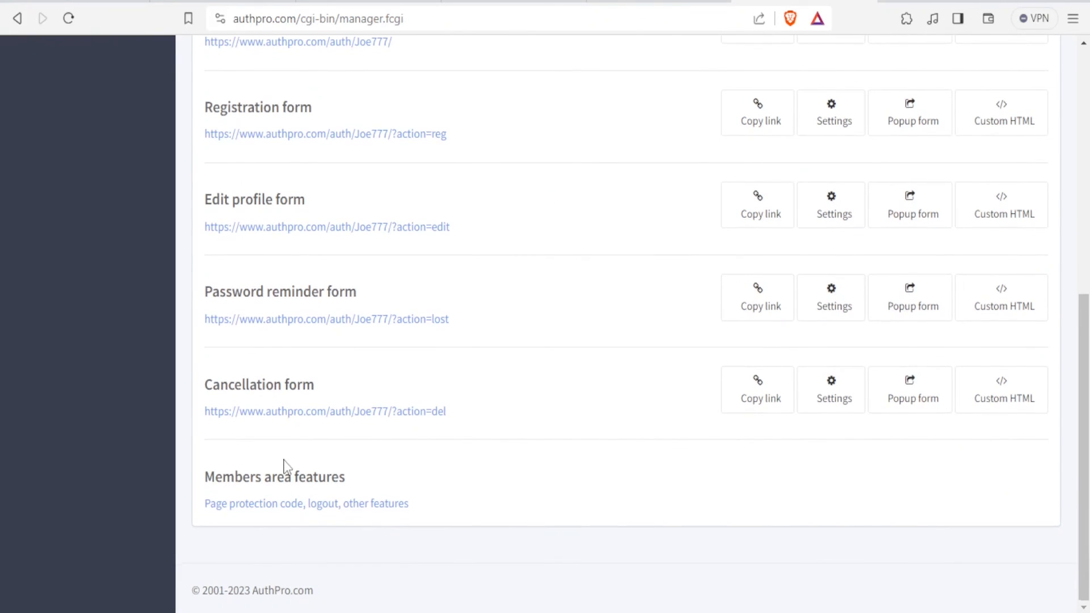
scroll(285, 461, "up", 2)
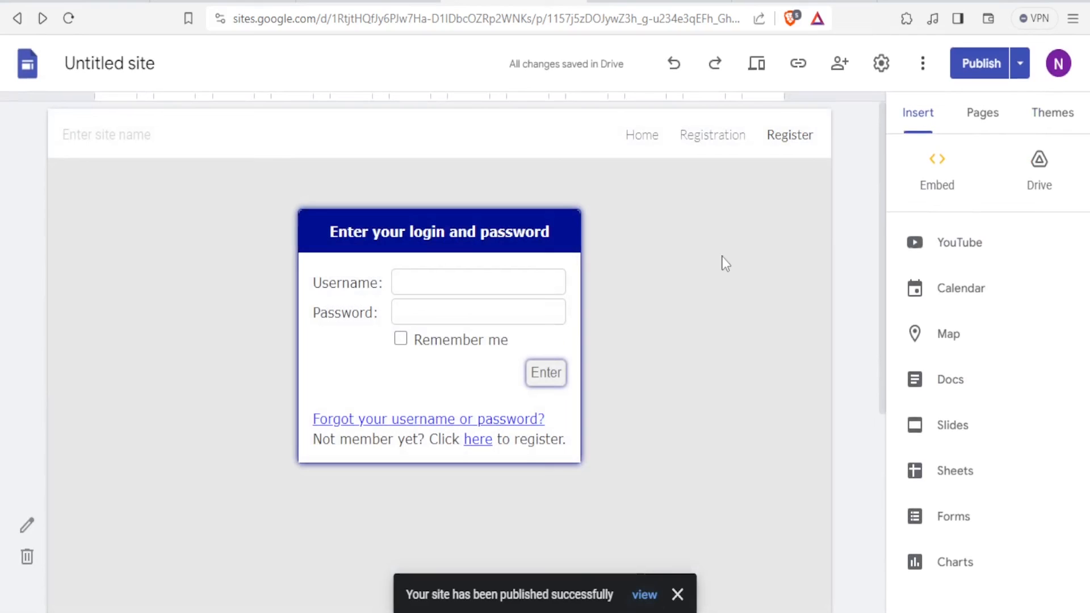
Open the live published site and try the Register page login form's Username field
left_click(644, 595)
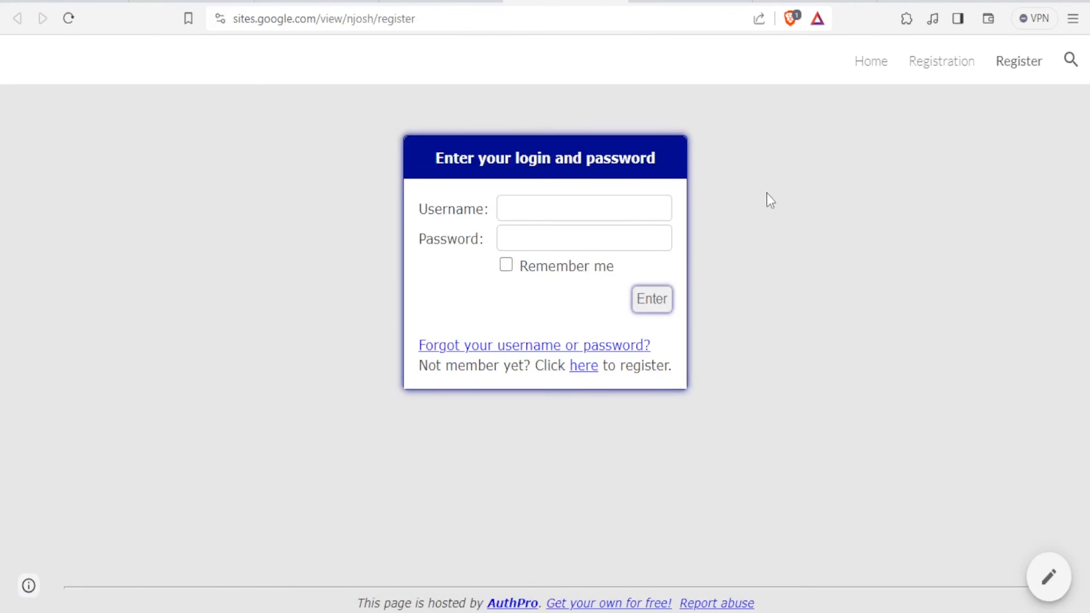
left_click(521, 203)
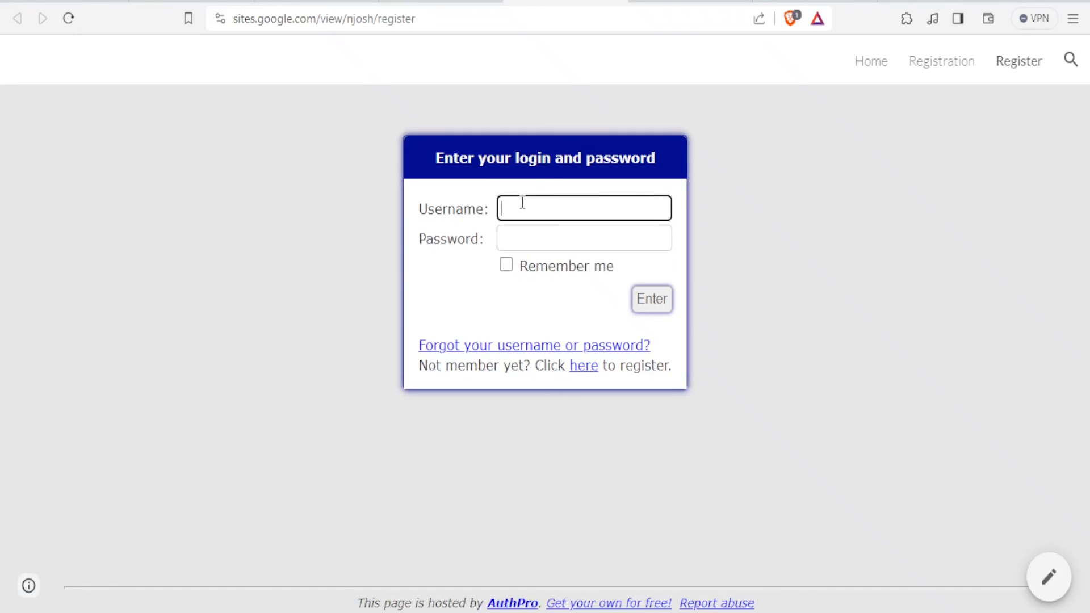